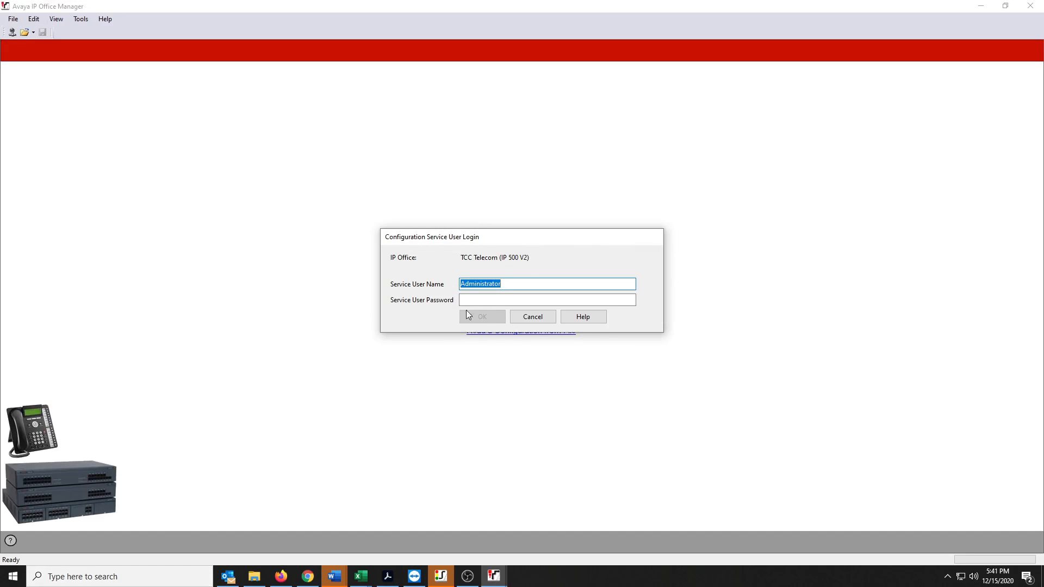
# - Log in to the TCC Telecom system by entering the service user password for the Administrator account
pyautogui.click(500, 296)
pyautogui.write('•••••••••••••')
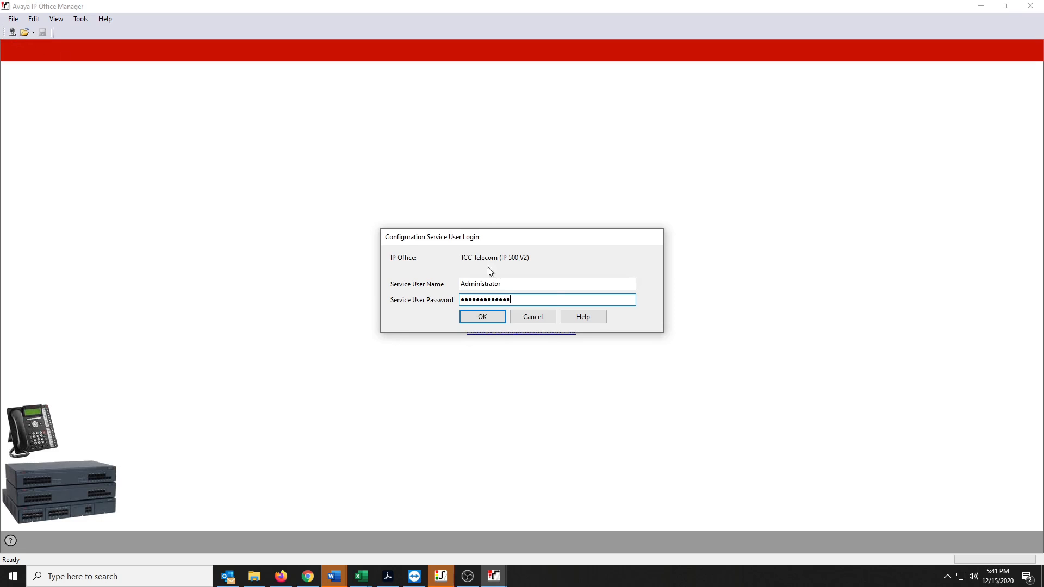
pyautogui.click(501, 320)
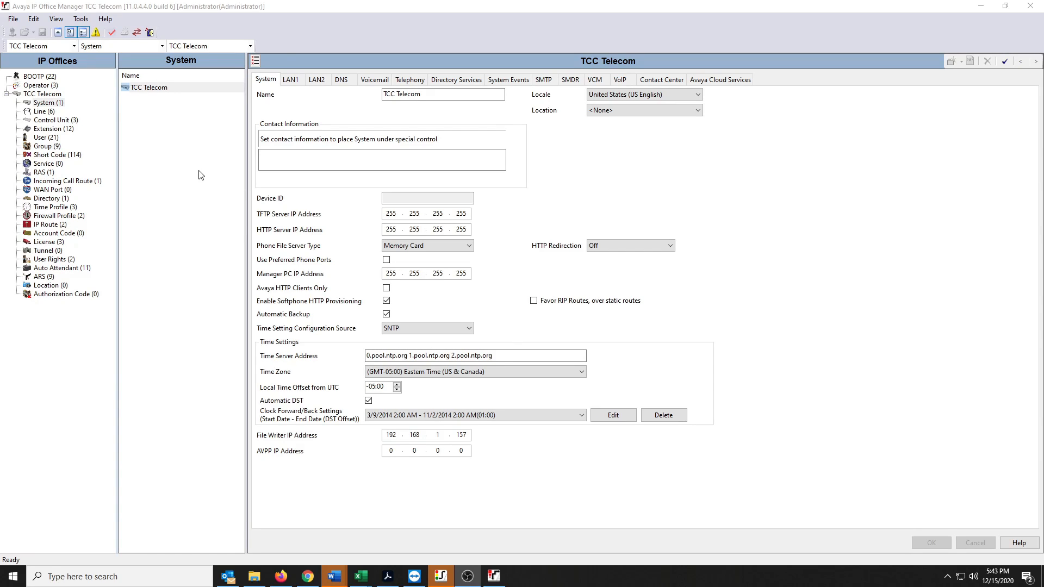
# - Review the destinations of incoming call route 19 and the schedules of the Holidays2020 and BusinessHours time profiles
pyautogui.click(88, 181)
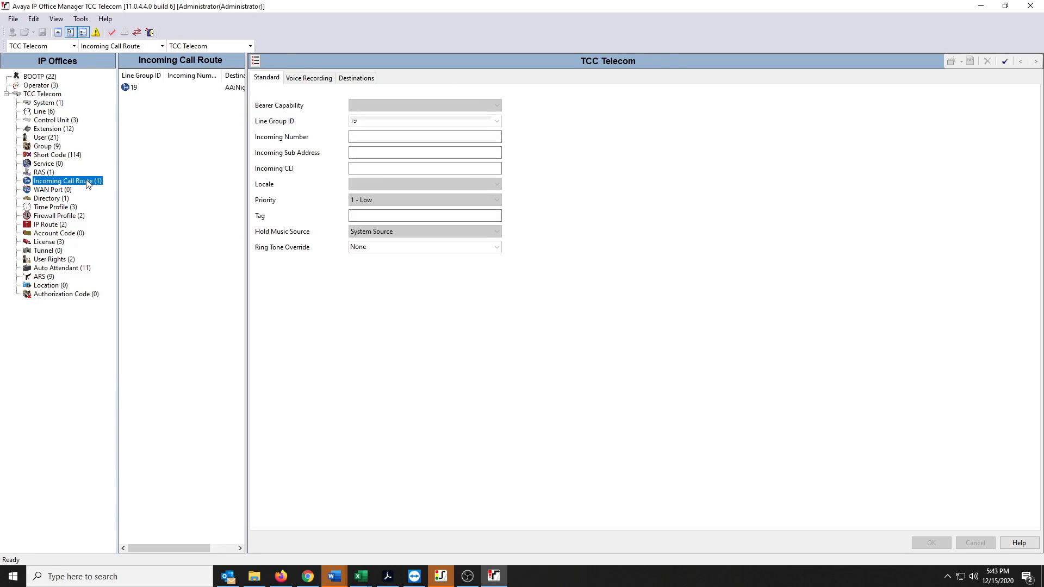
pyautogui.click(355, 77)
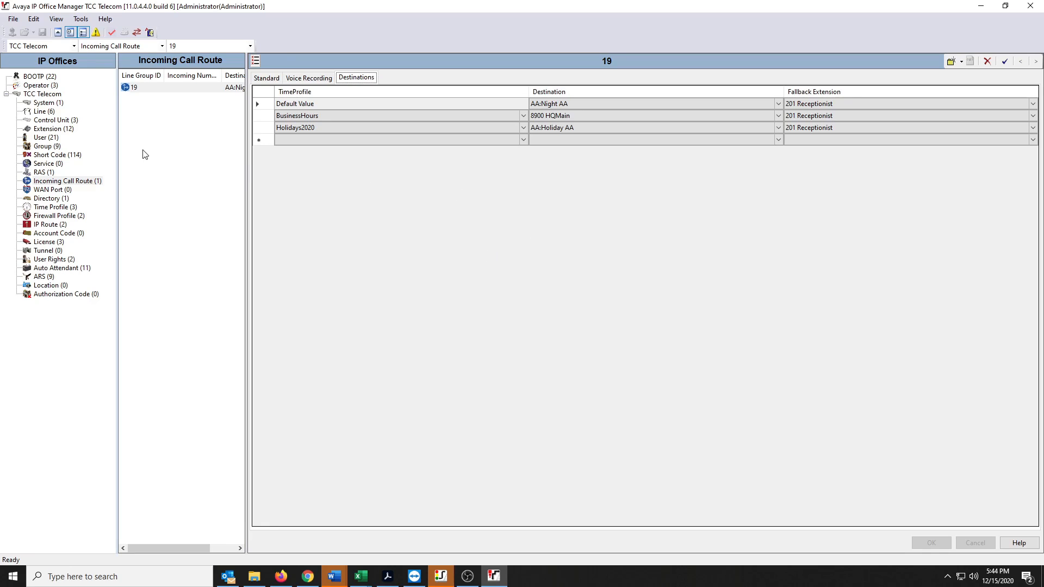
pyautogui.click(54, 207)
pyautogui.click(153, 108)
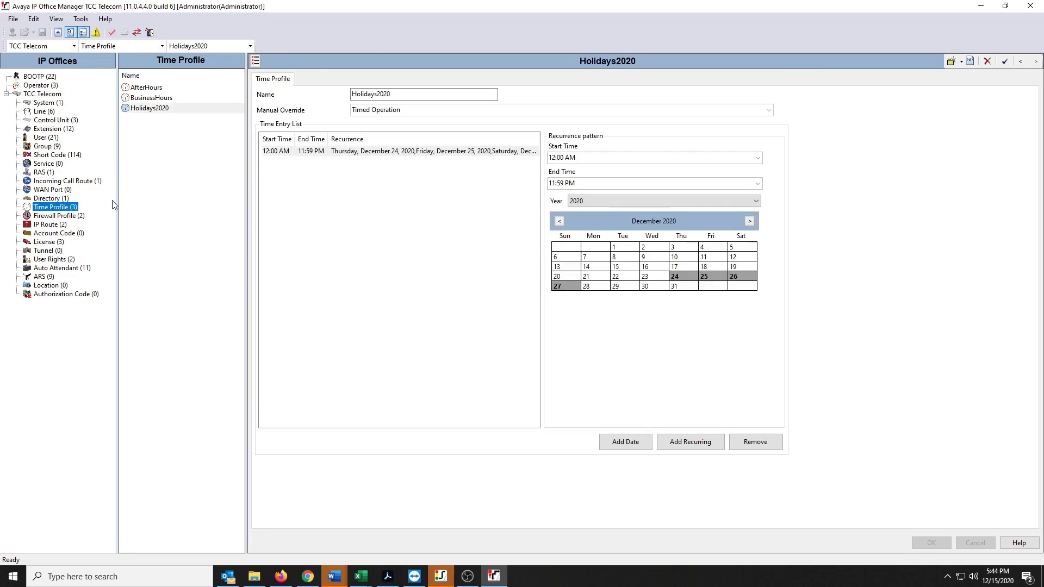
pyautogui.click(157, 99)
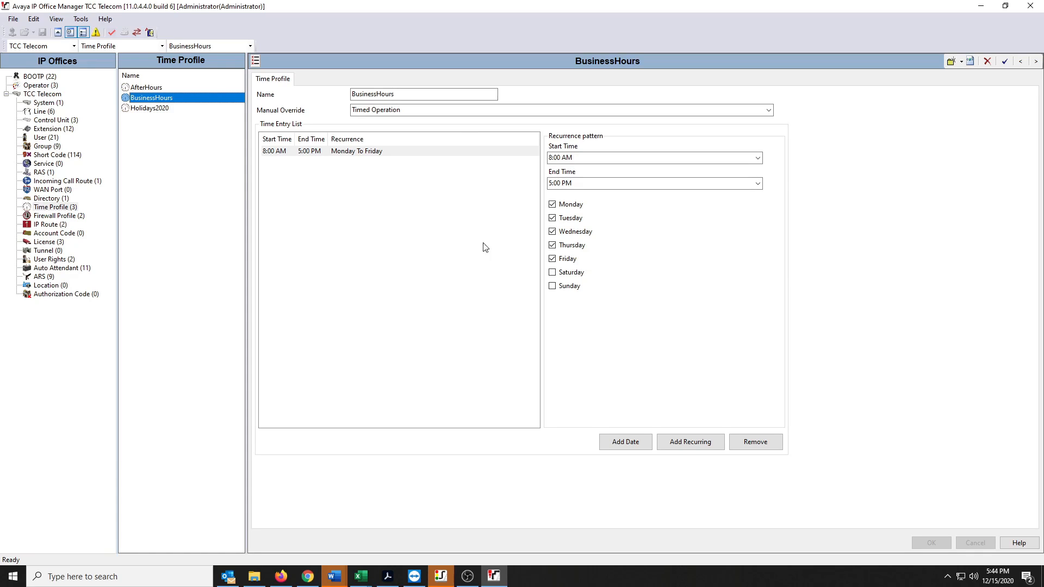
pyautogui.click(551, 232)
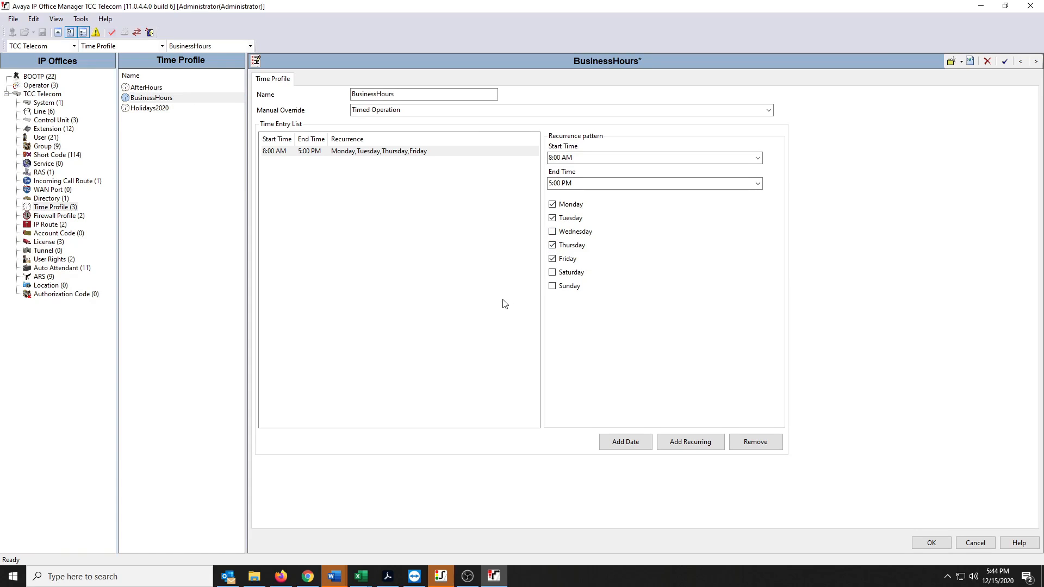
pyautogui.click(551, 232)
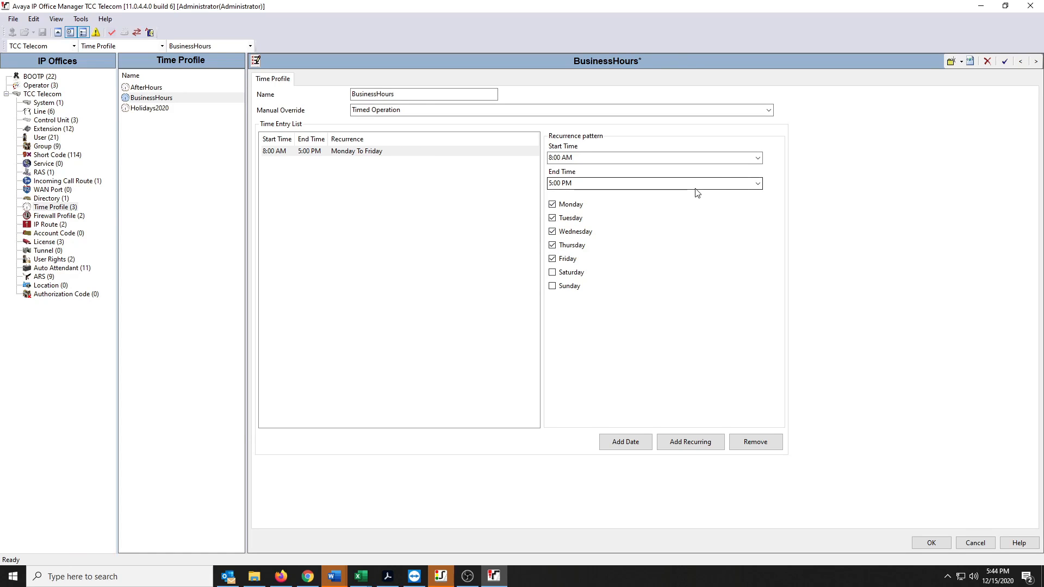
pyautogui.click(757, 184)
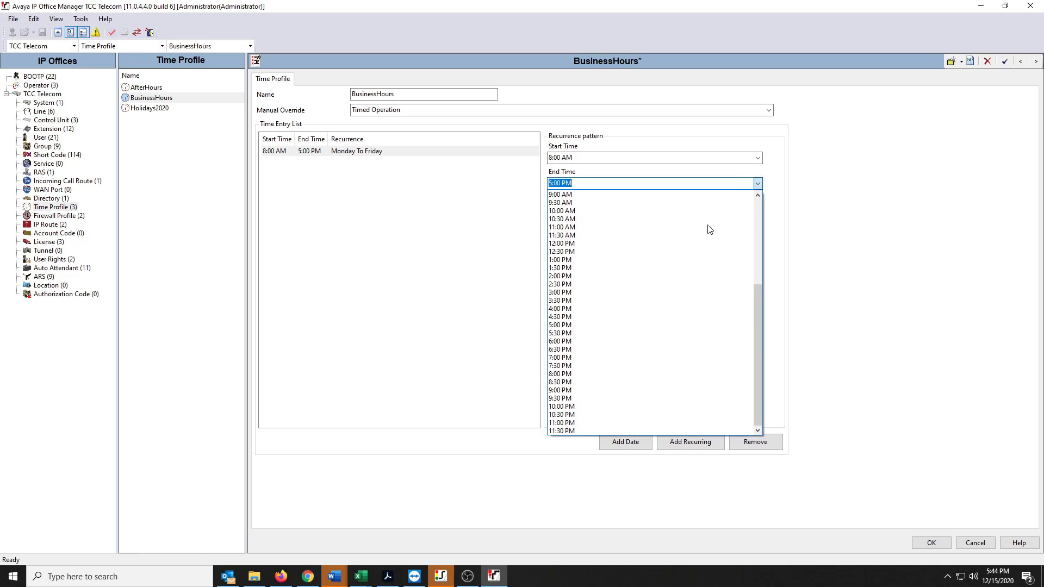
pyautogui.click(621, 285)
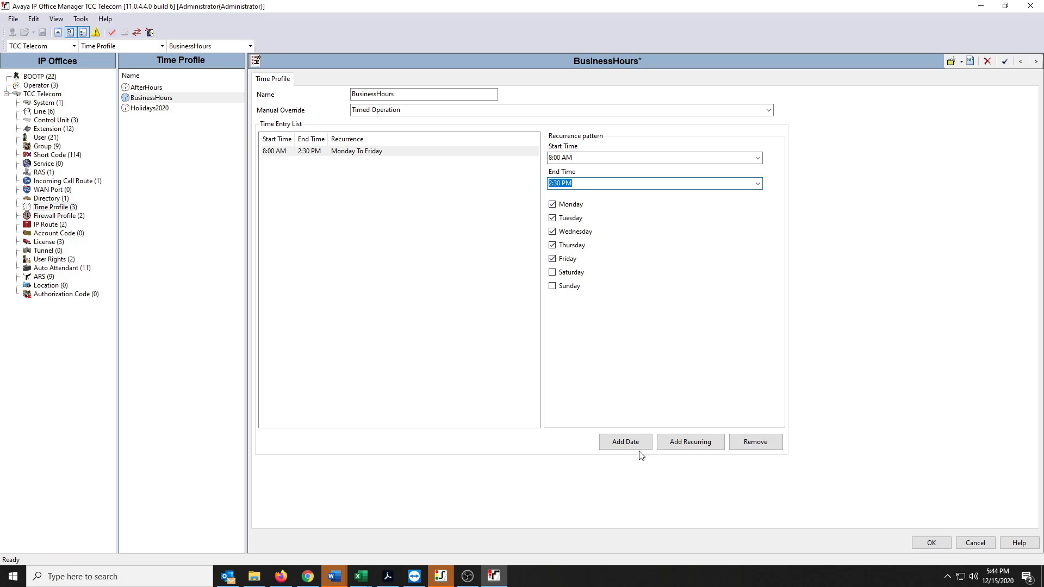
pyautogui.click(975, 543)
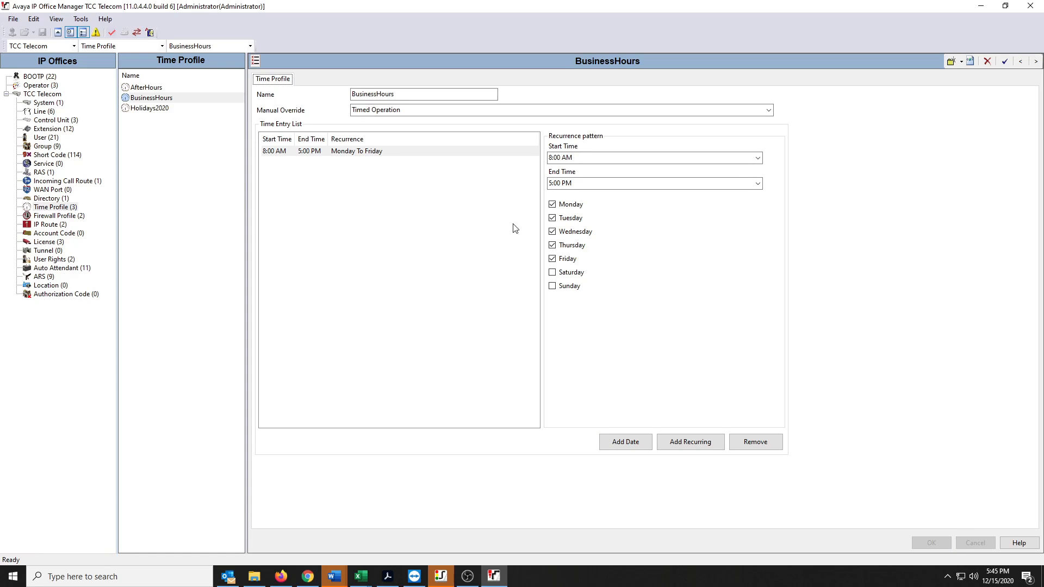
# - Exclude Wednesday from the existing BusinessHours entry and add a second recurring entry that applies to Wednesday only
pyautogui.click(552, 235)
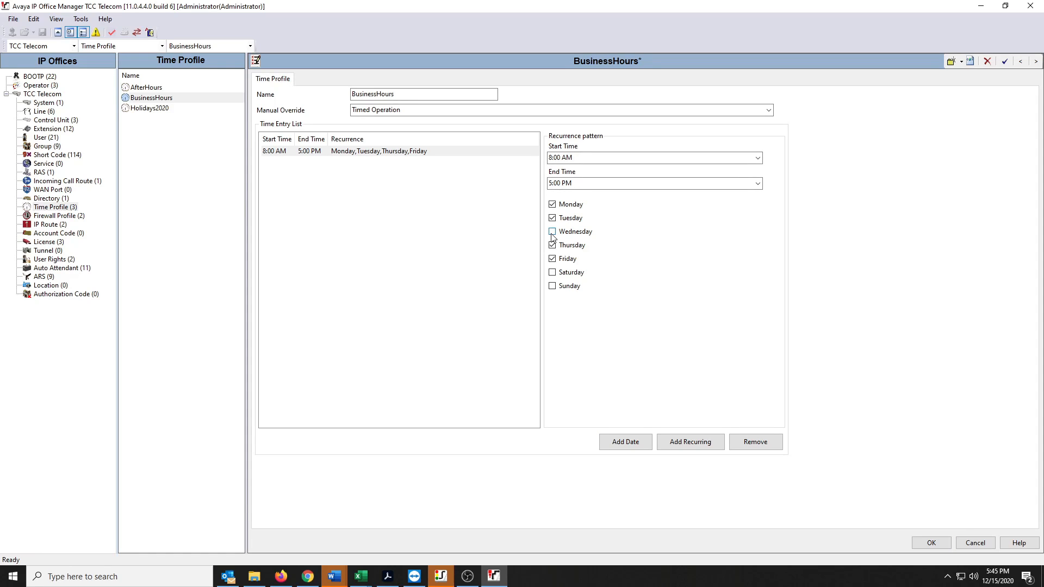
pyautogui.click(691, 443)
pyautogui.click(552, 204)
pyautogui.click(552, 217)
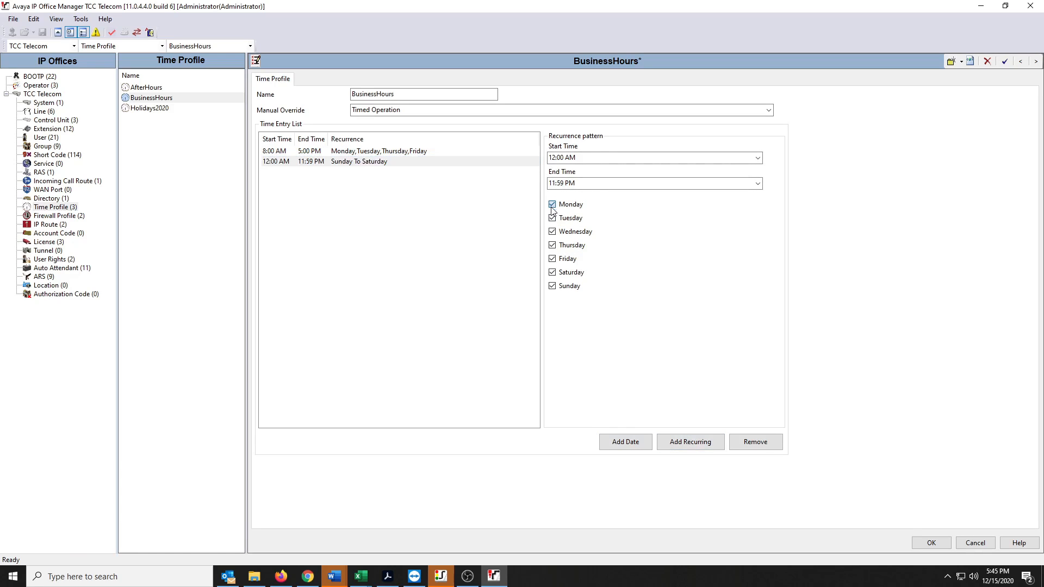
pyautogui.click(551, 245)
pyautogui.click(552, 259)
pyautogui.click(552, 272)
pyautogui.click(552, 286)
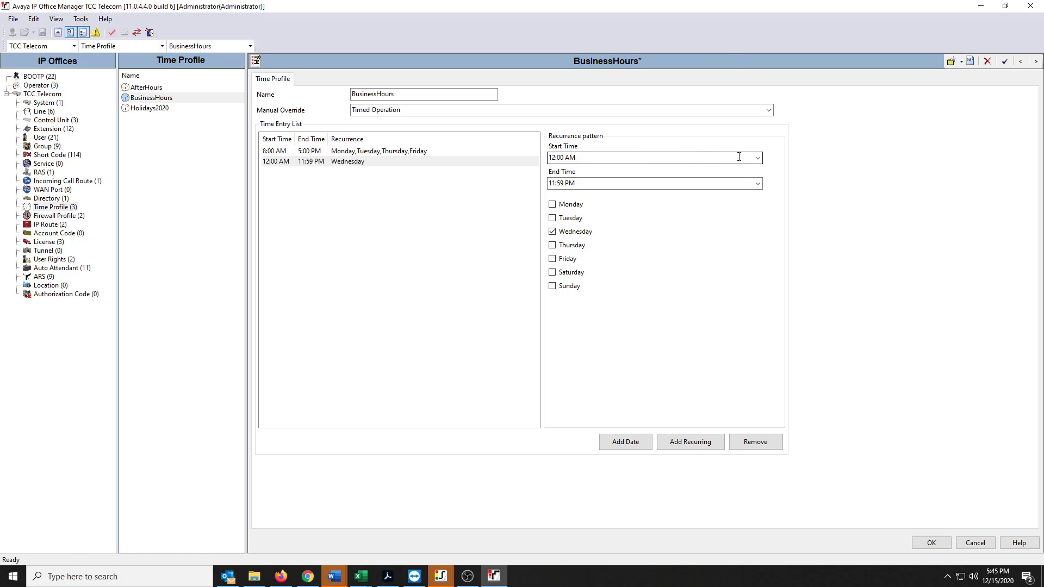
# - Set the Wednesday entry's start time to 8:00 AM and end time to 7:00 PM, and apply the BusinessHours changes
pyautogui.click(756, 161)
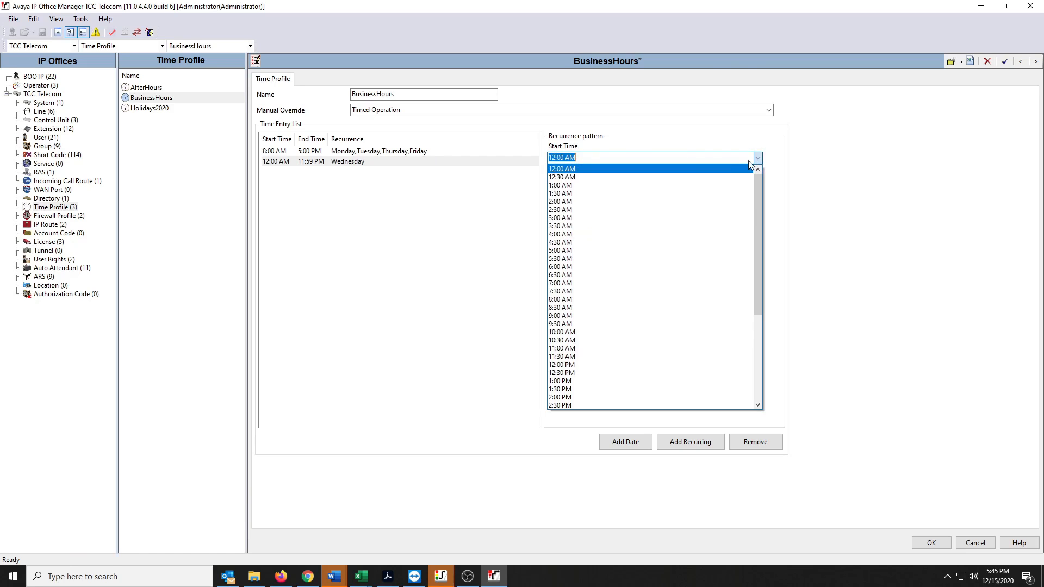
pyautogui.click(622, 300)
pyautogui.click(682, 183)
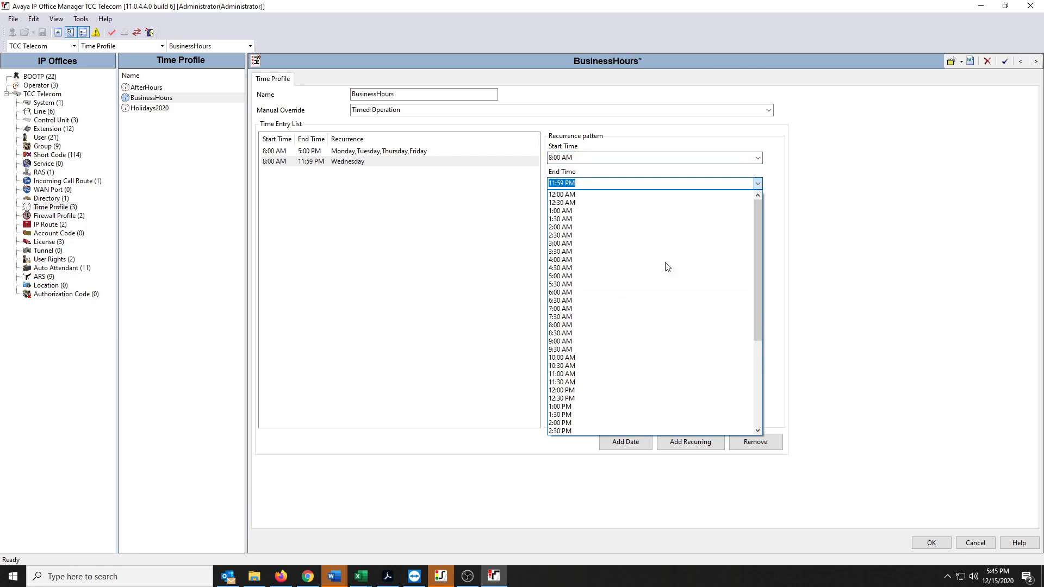
pyautogui.scroll(-6, 625, 370)
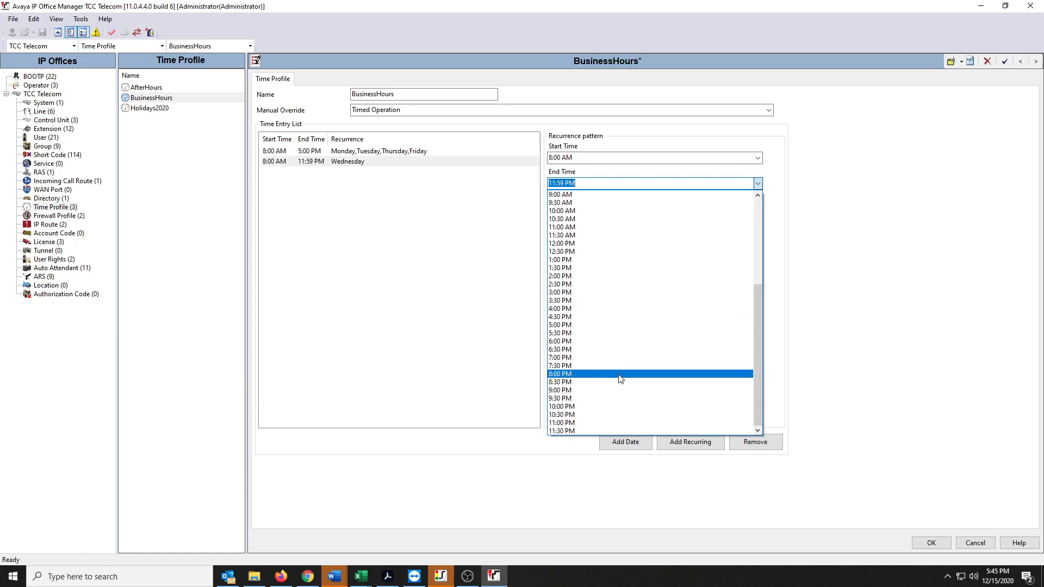
pyautogui.click(612, 357)
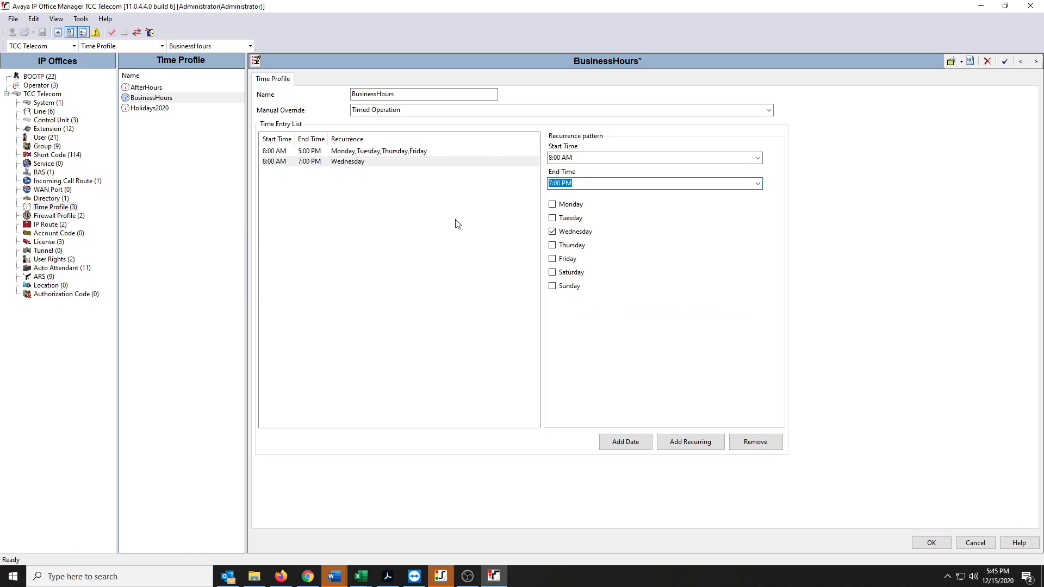
pyautogui.click(922, 543)
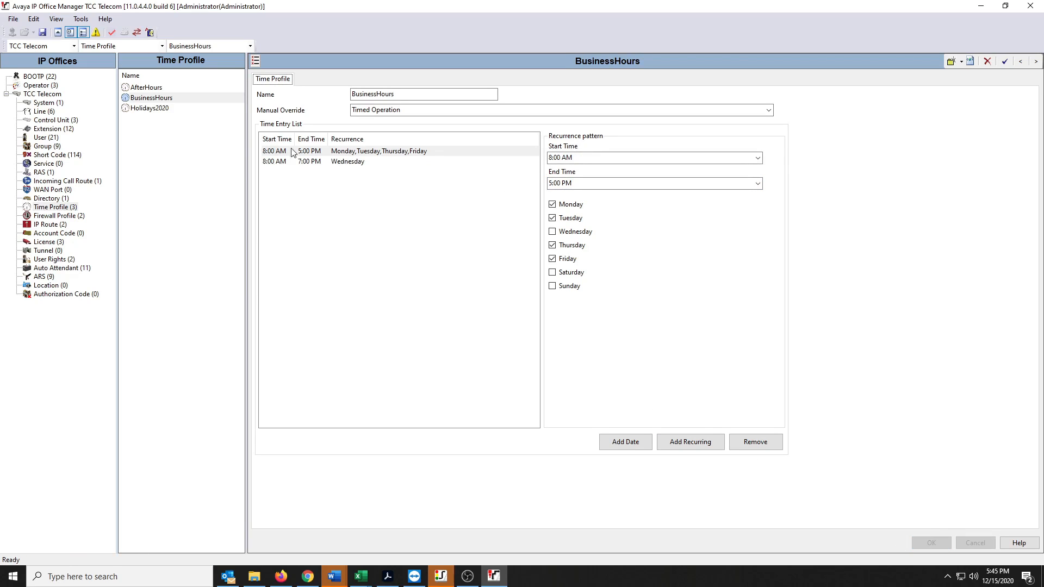
# - Create a new time profile named Holiday 2021
pyautogui.click(163, 108)
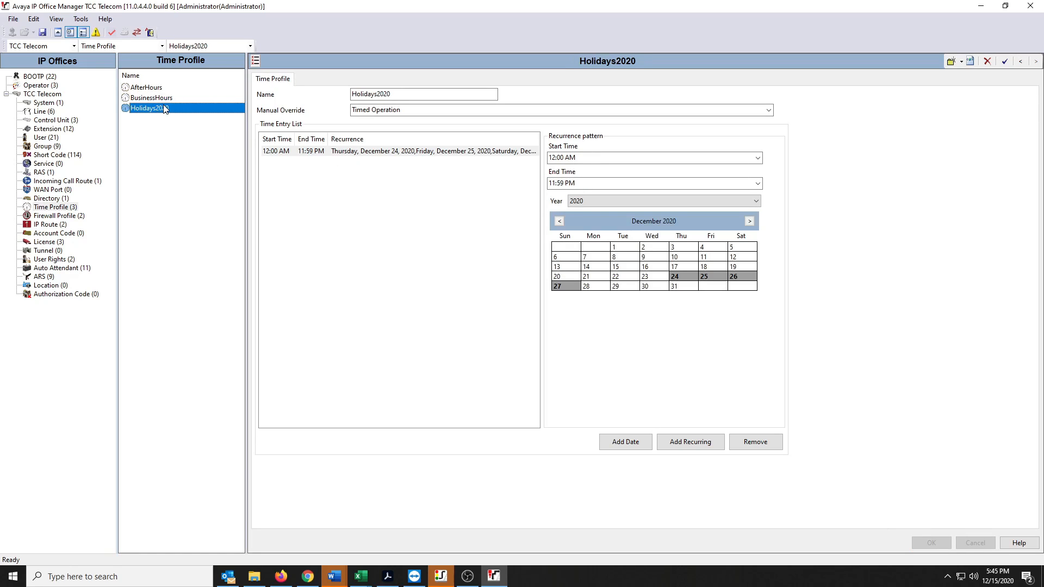
pyautogui.click(152, 137)
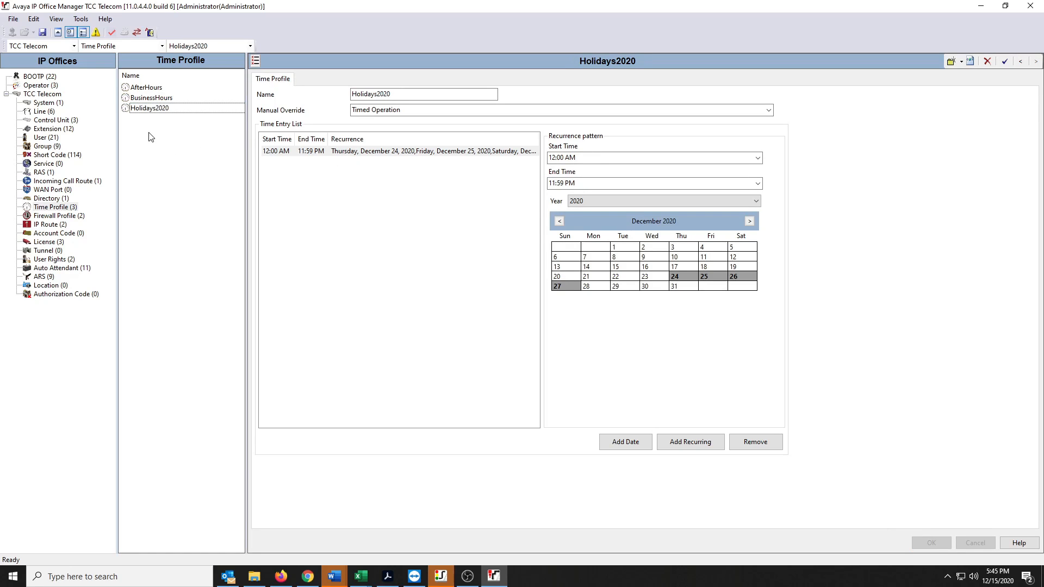
pyautogui.rightClick(151, 134)
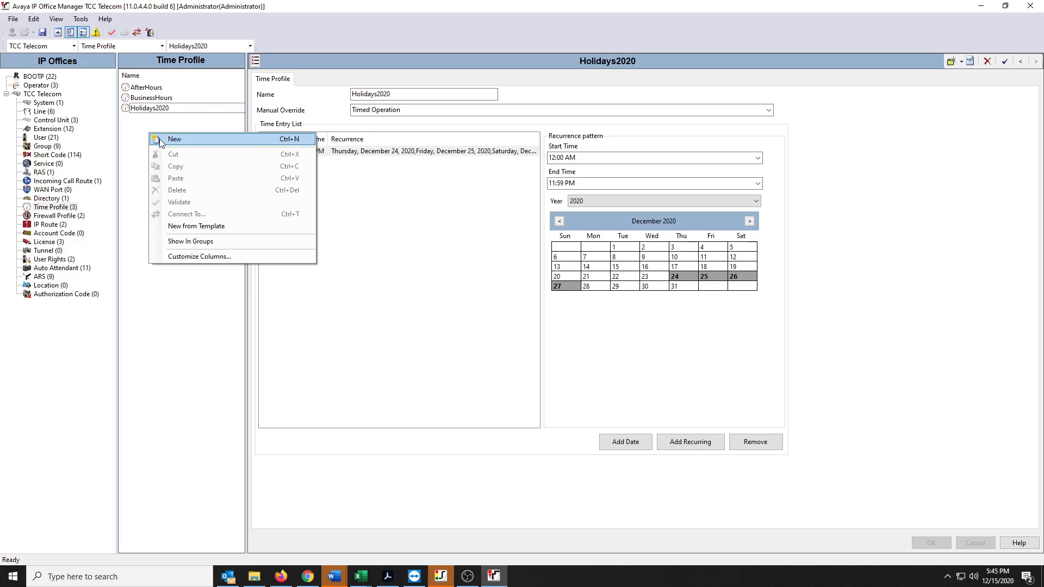
pyautogui.click(162, 139)
pyautogui.write('Holiday 2021')
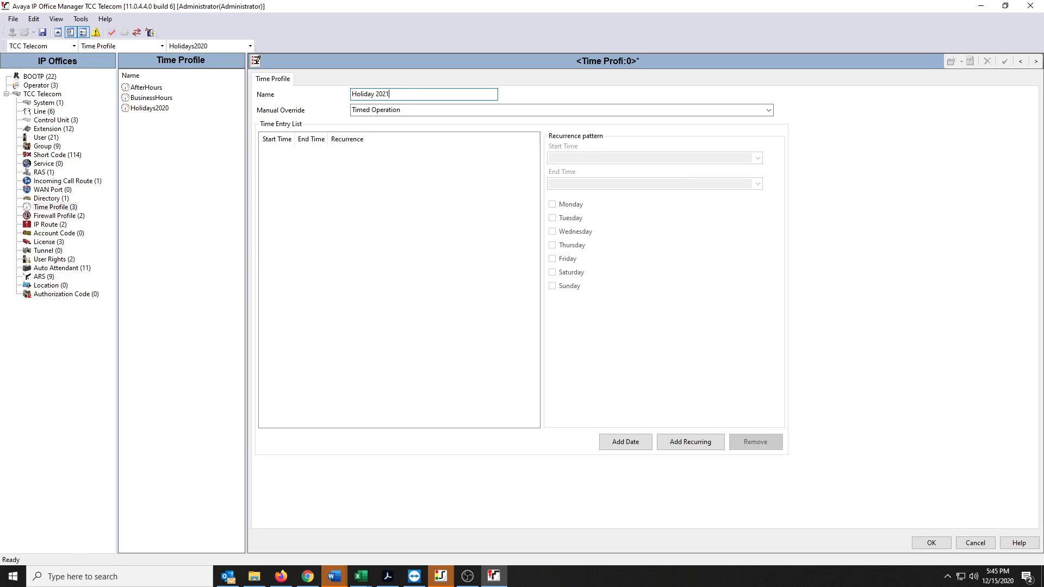
# - Add a calendar date entry to the Holiday 2021 profile, set its year to 2021 and mark January 1
pyautogui.click(628, 443)
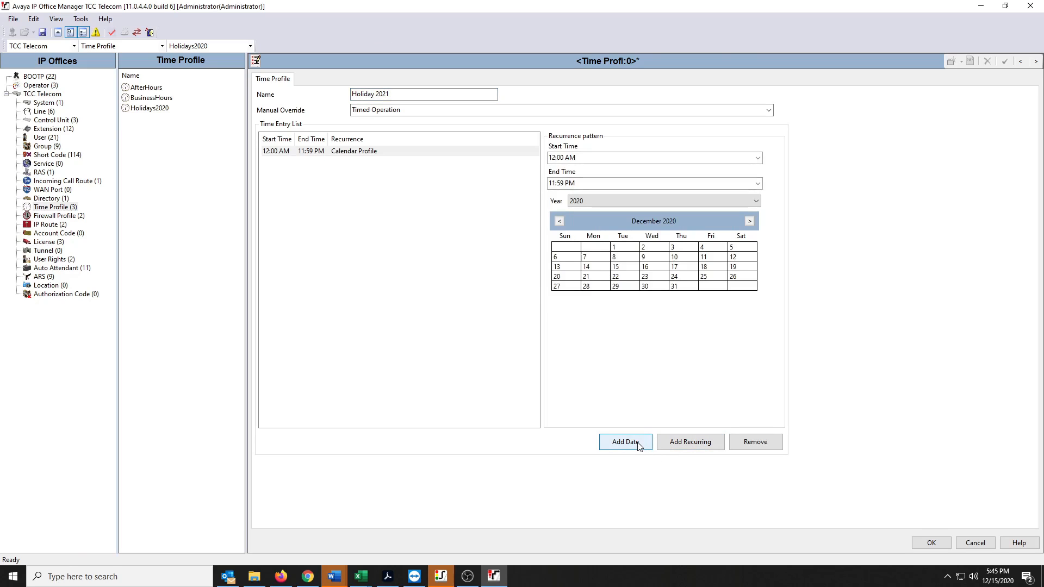
pyautogui.click(757, 204)
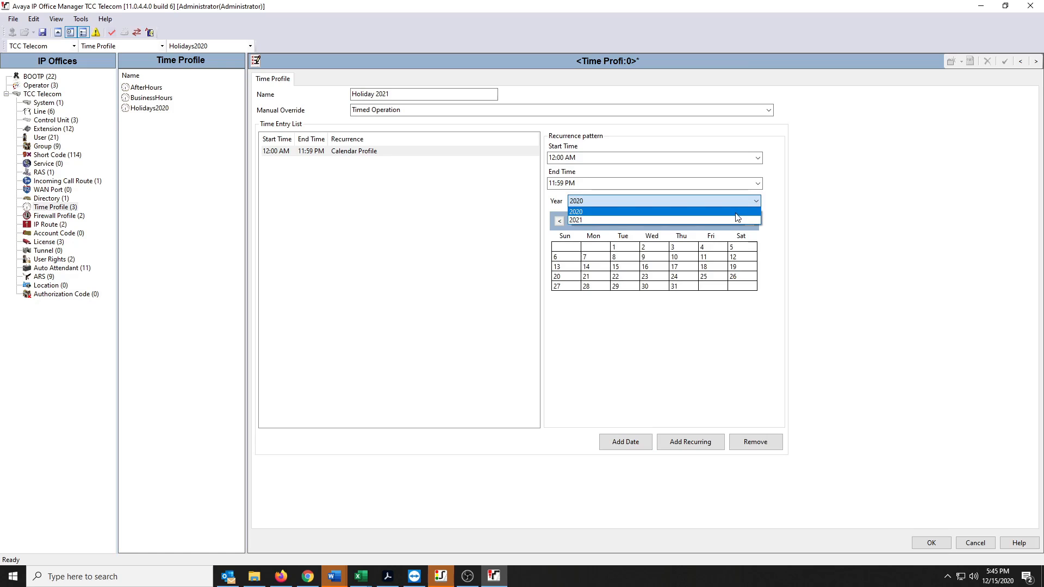
pyautogui.click(738, 219)
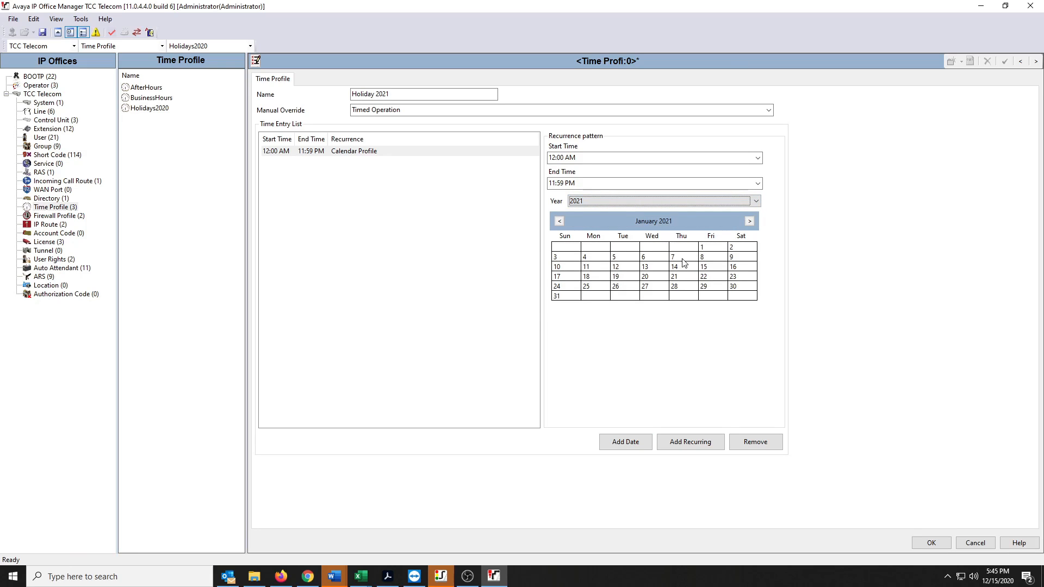
pyautogui.click(712, 248)
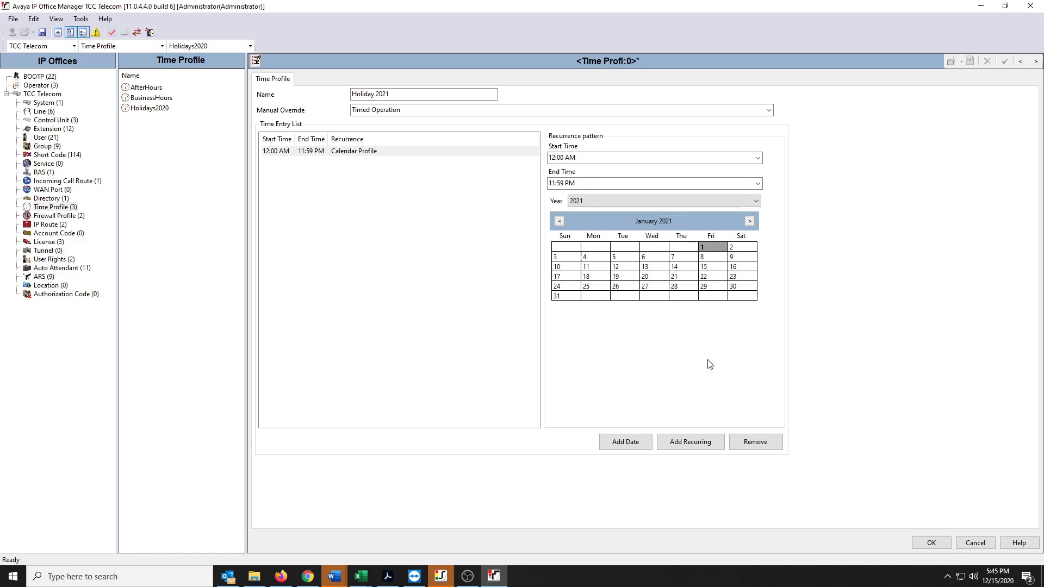
# - Mark May 31 and July 4, 2021 as dates in the Holiday 2021 calendar entry
pyautogui.click(749, 221)
pyautogui.click(749, 221)
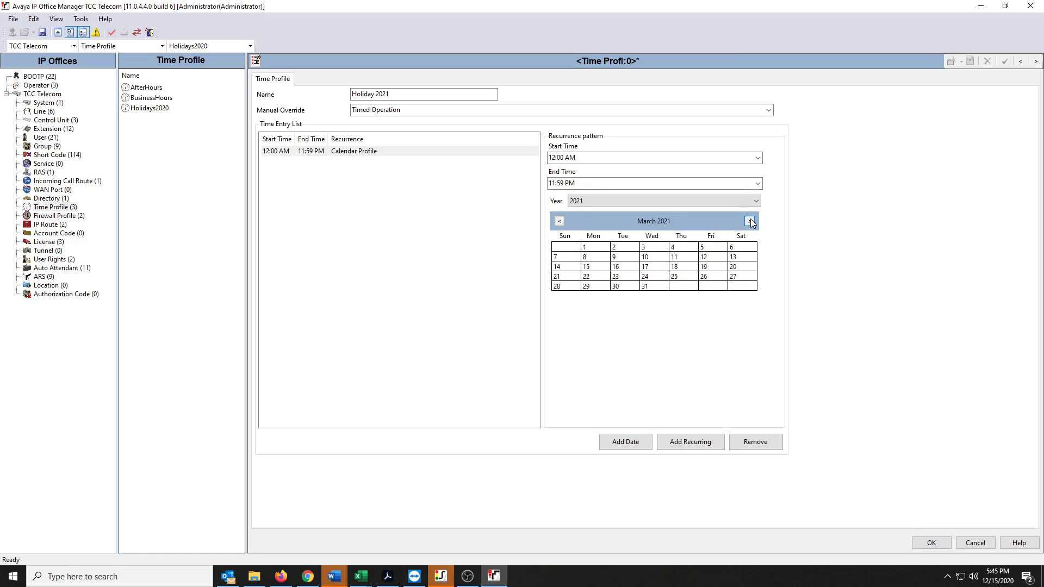
pyautogui.click(750, 221)
pyautogui.click(750, 220)
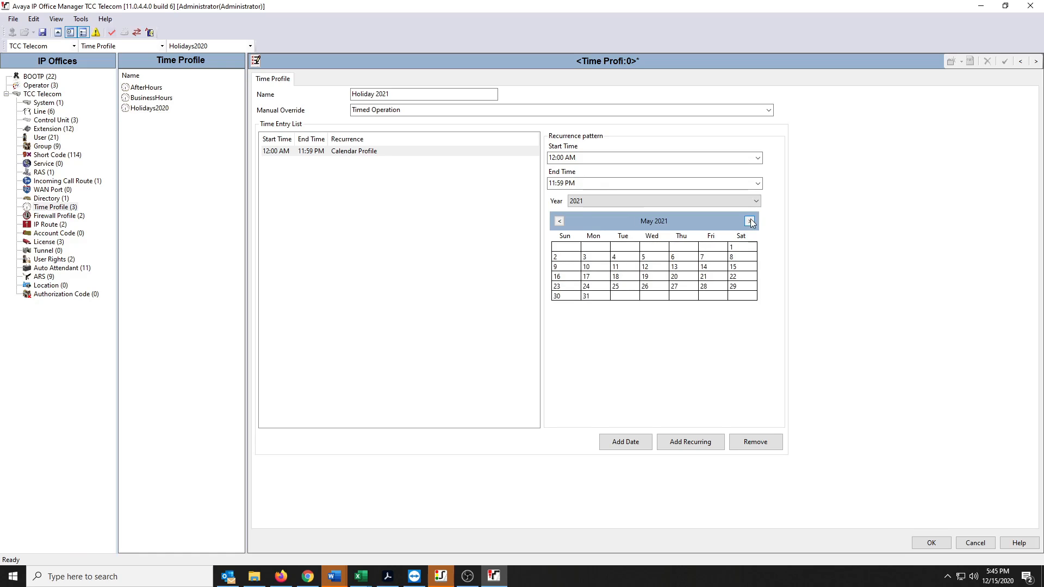
pyautogui.click(598, 297)
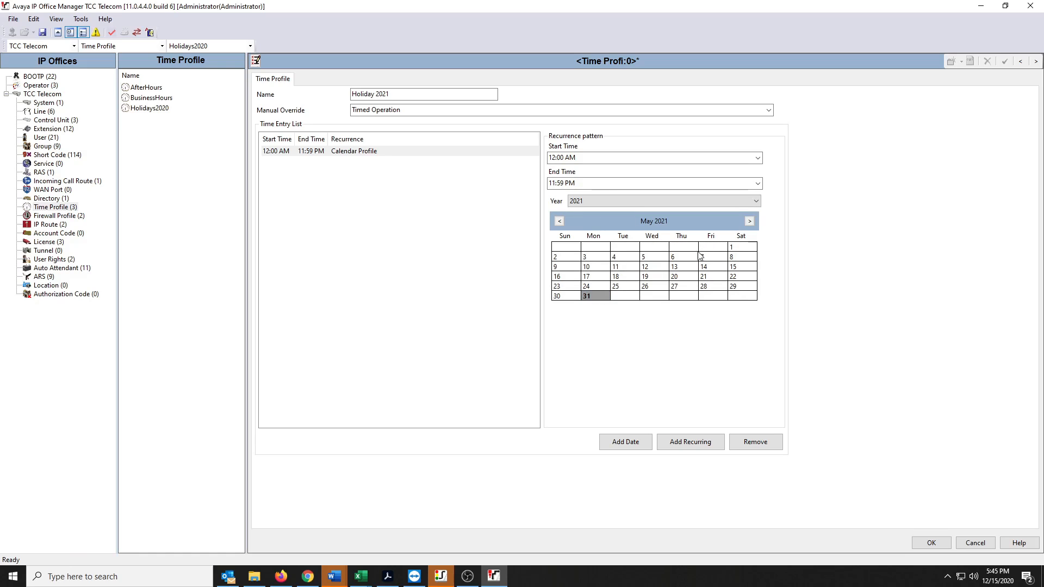
pyautogui.click(750, 221)
pyautogui.click(750, 221)
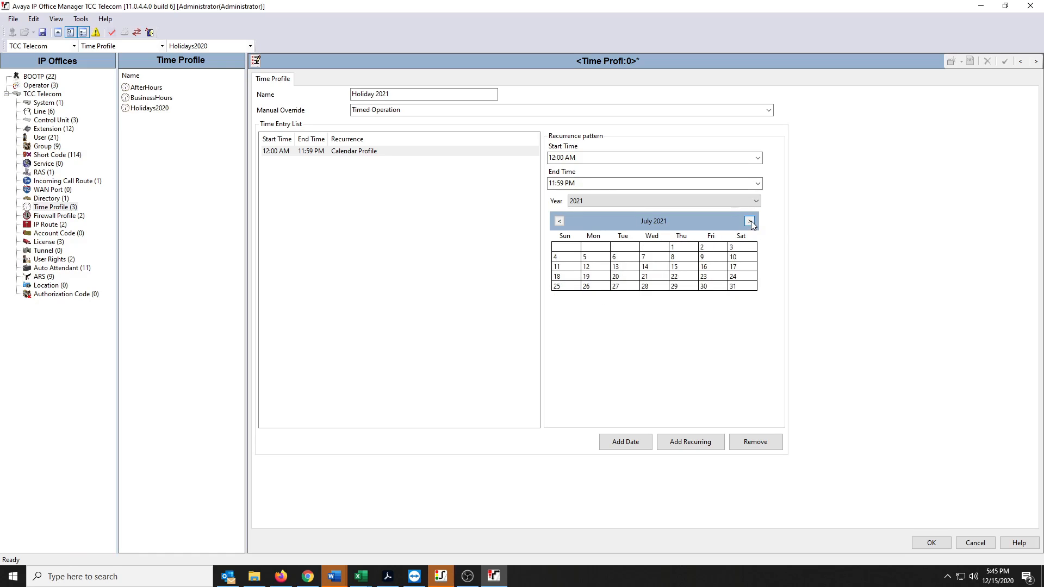
pyautogui.click(571, 260)
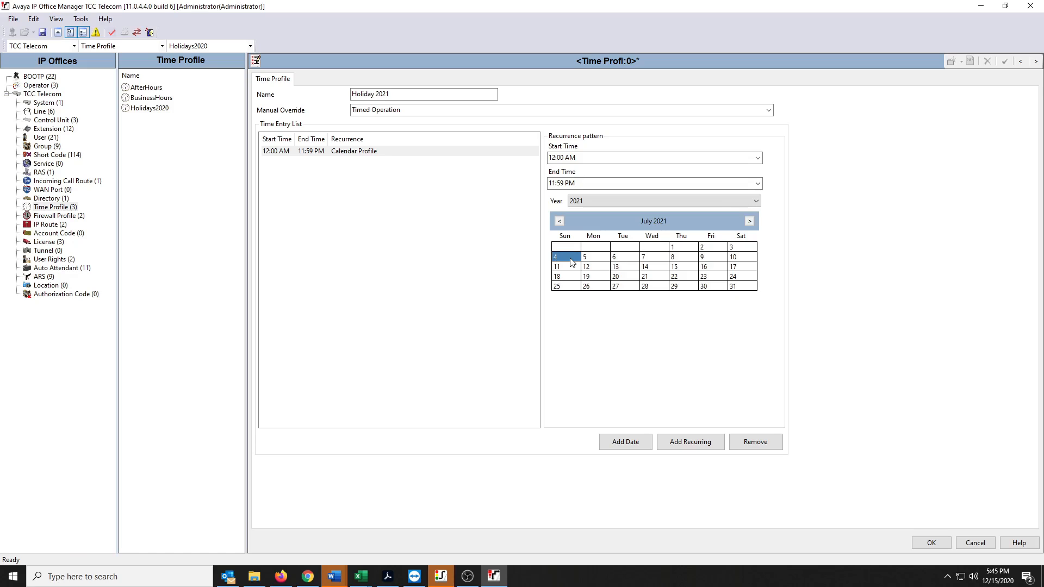
# - Mark September 6, 2021 as a date in the Holiday 2021 calendar entry
pyautogui.click(749, 221)
pyautogui.click(750, 220)
pyautogui.click(750, 221)
pyautogui.click(560, 223)
pyautogui.click(606, 255)
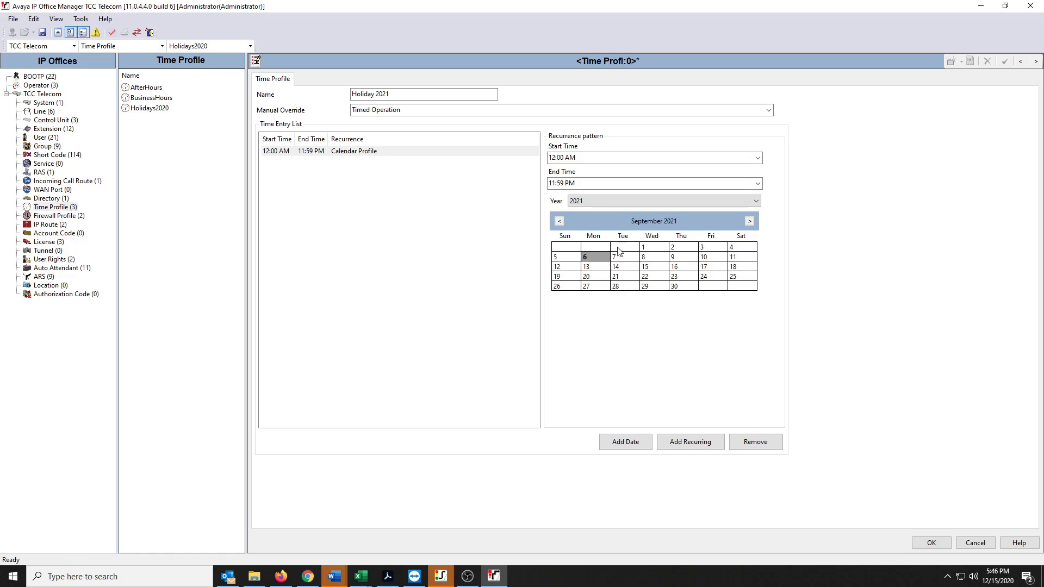
# - Mark November 25 and 26, 2021 as dates in the Holiday 2021 calendar entry
pyautogui.click(749, 220)
pyautogui.click(750, 221)
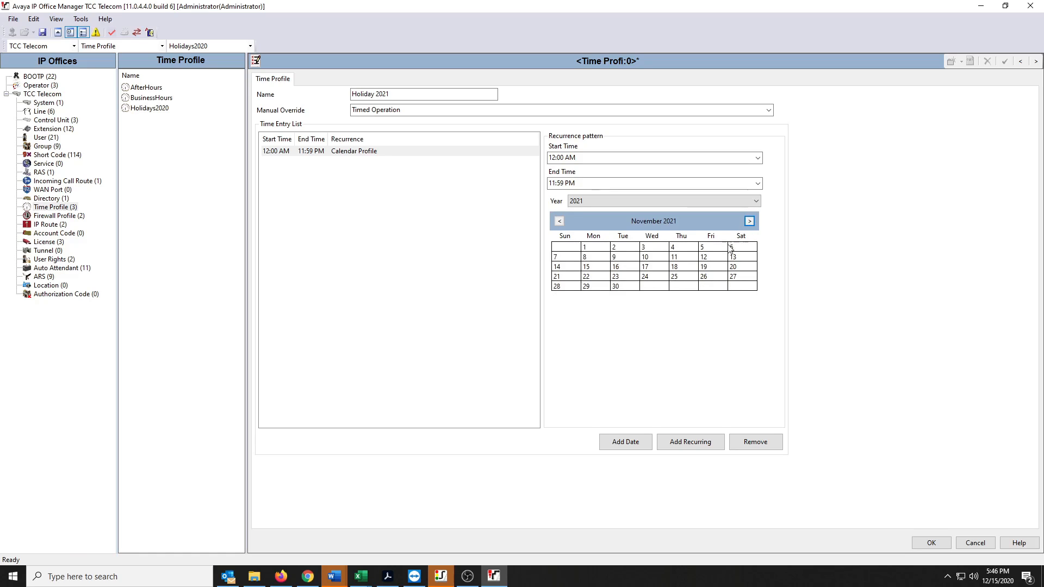
pyautogui.click(682, 279)
pyautogui.click(715, 278)
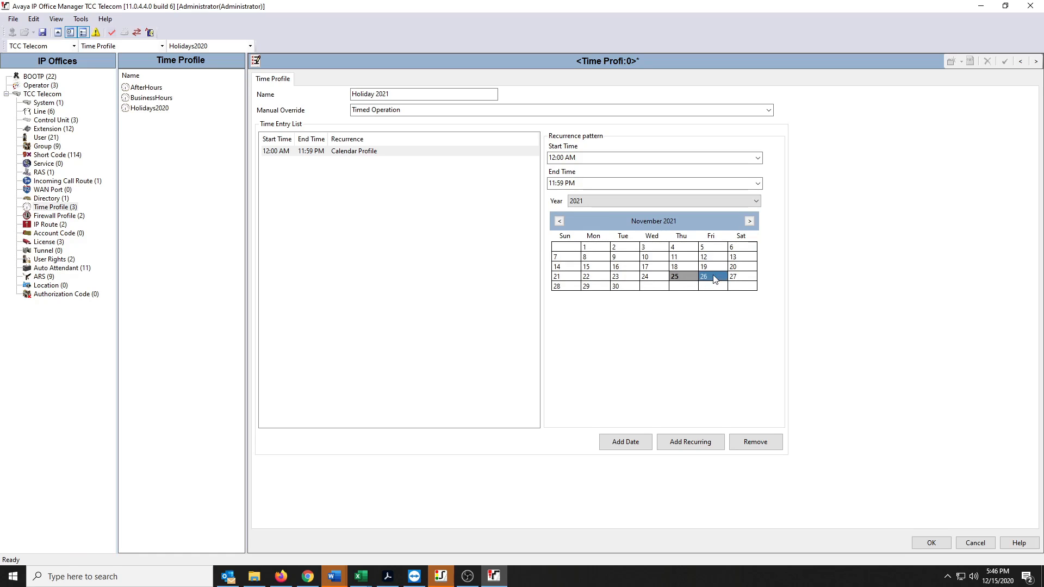
# - Mark December 24, 25 and 31, 2021 in the calendar entry and apply the new Holiday 2021 profile
pyautogui.click(750, 222)
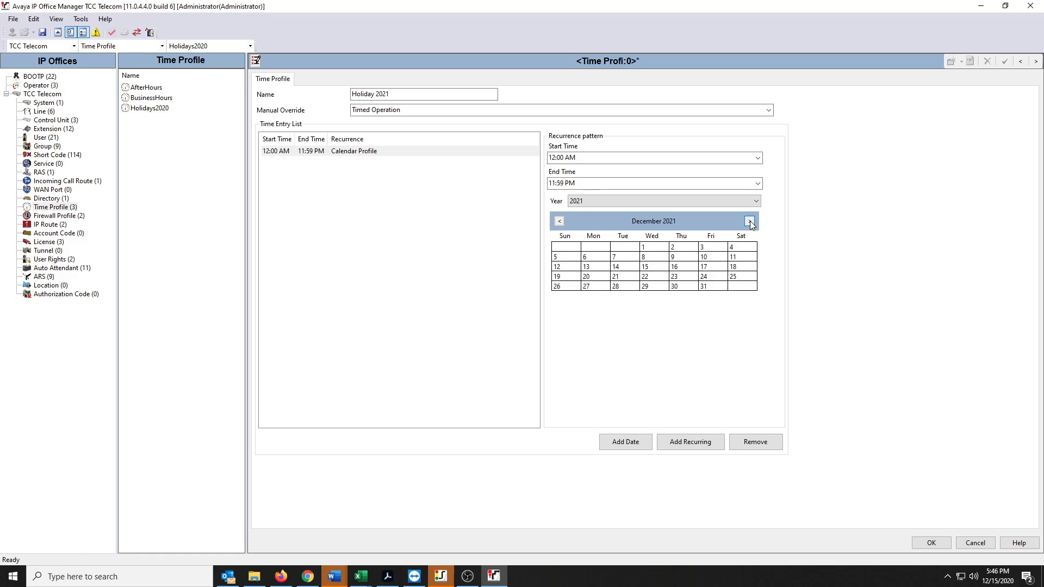
pyautogui.click(718, 278)
pyautogui.click(737, 277)
pyautogui.click(712, 291)
pyautogui.click(928, 542)
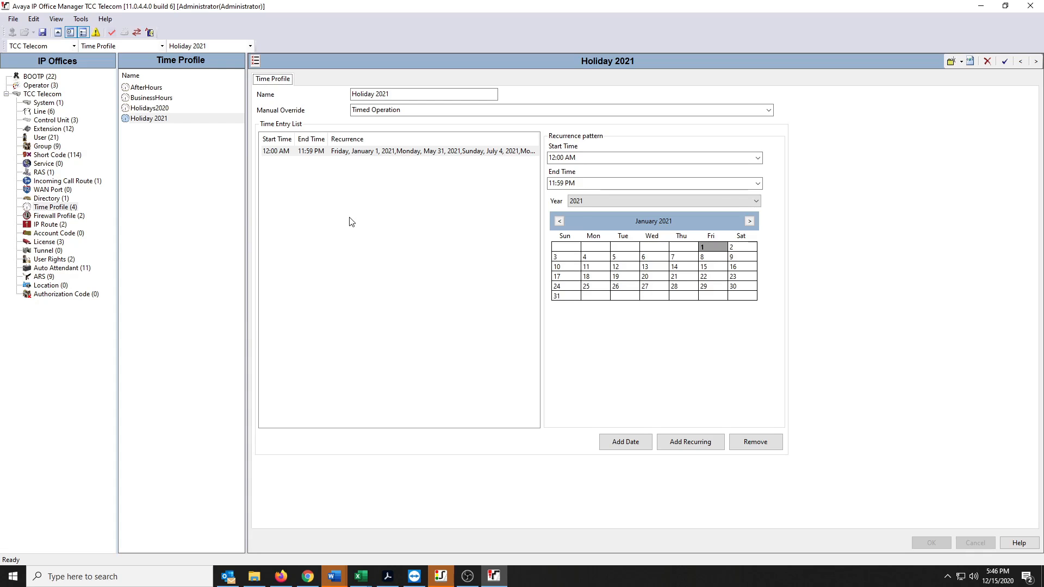
# - Add a row with the Holiday 2021 time profile to the destinations of incoming call route 19
pyautogui.click(58, 182)
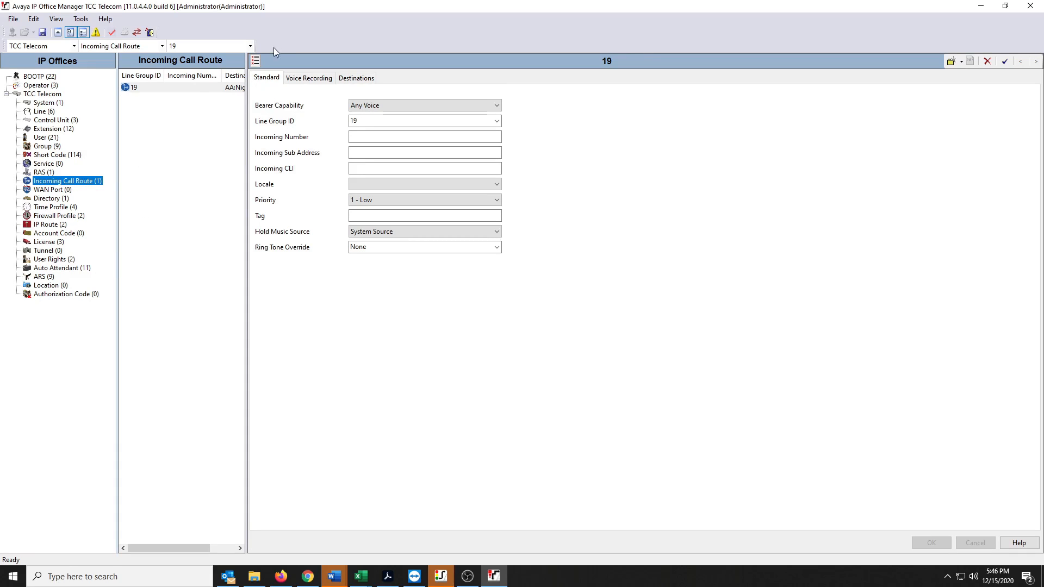
pyautogui.click(354, 78)
pyautogui.click(326, 139)
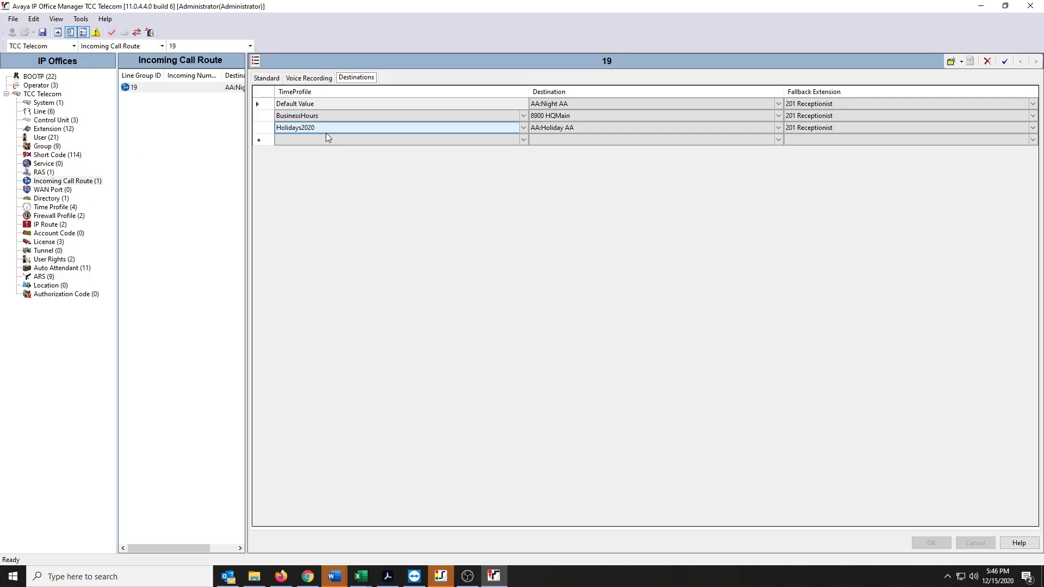
pyautogui.click(328, 140)
pyautogui.click(329, 175)
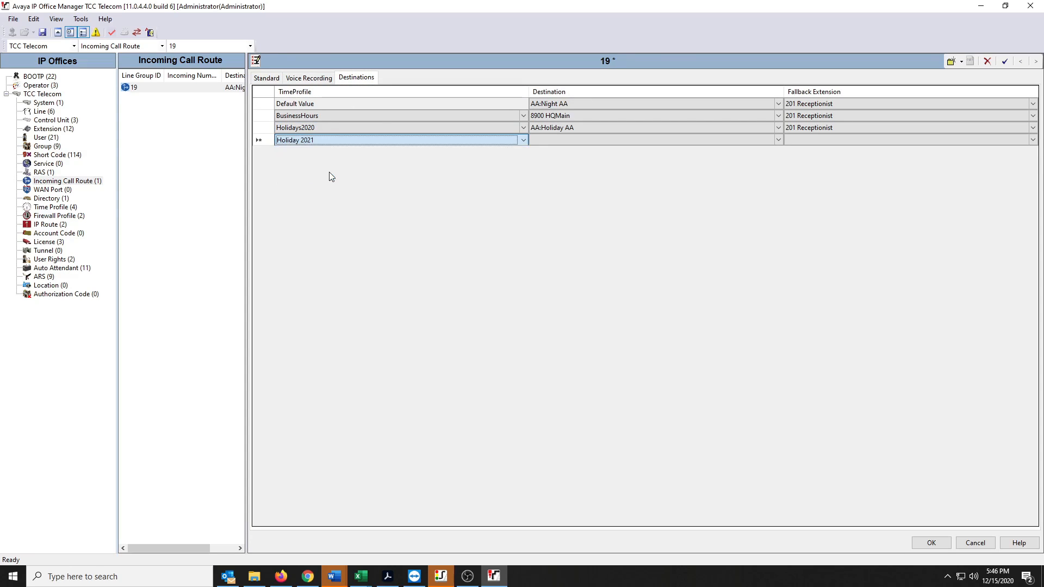
# - Set the Holiday 2021 row's destination to AA:Holiday AA and its fallback extension to 201 Receptionist, and apply the route
pyautogui.click(580, 141)
pyautogui.click(582, 138)
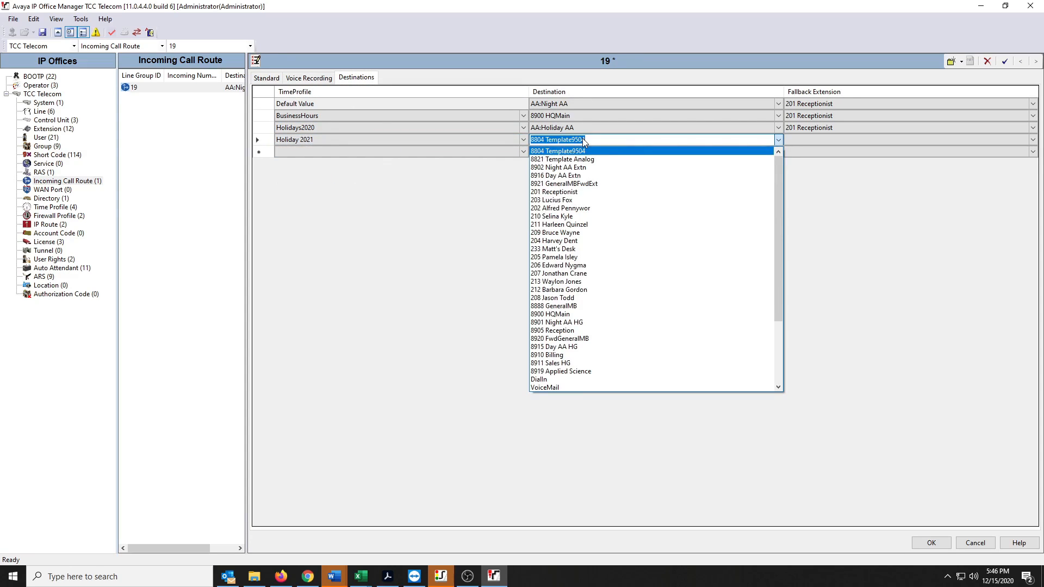
pyautogui.write('aa:Admin Menu')
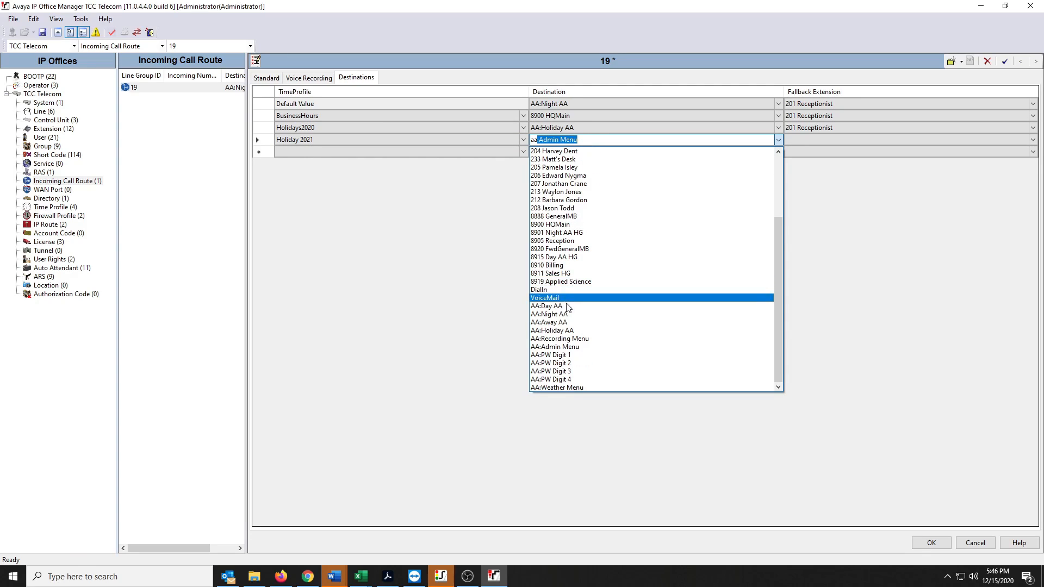
pyautogui.click(576, 330)
pyautogui.click(816, 141)
pyautogui.click(817, 140)
pyautogui.write('201 Receptionist')
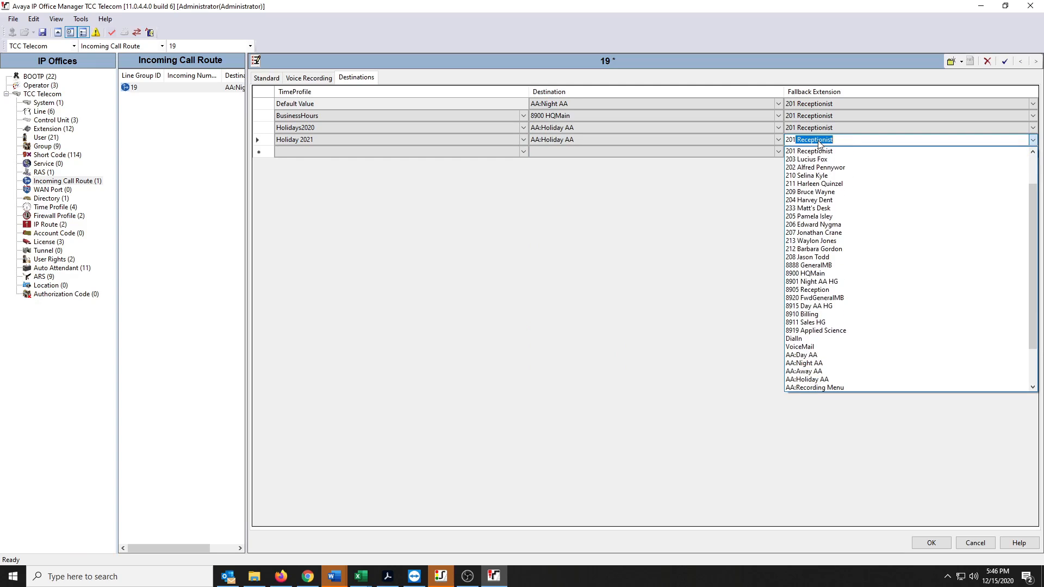
pyautogui.press('Return')
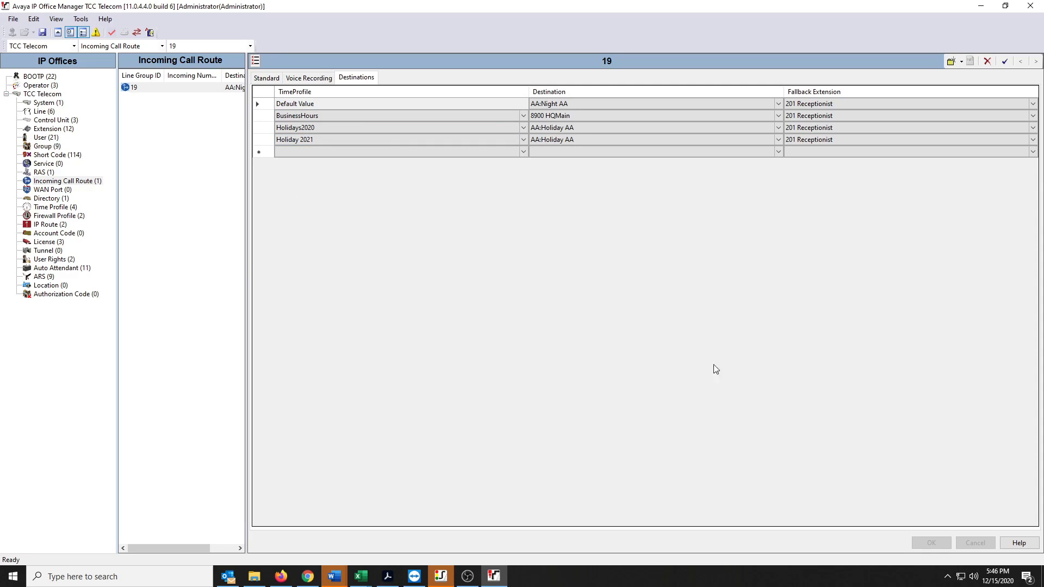
# - Delete the Holidays2020 row from route 19's destinations and save the configuration in Merge reboot mode
pyautogui.rightClick(268, 132)
pyautogui.click(275, 133)
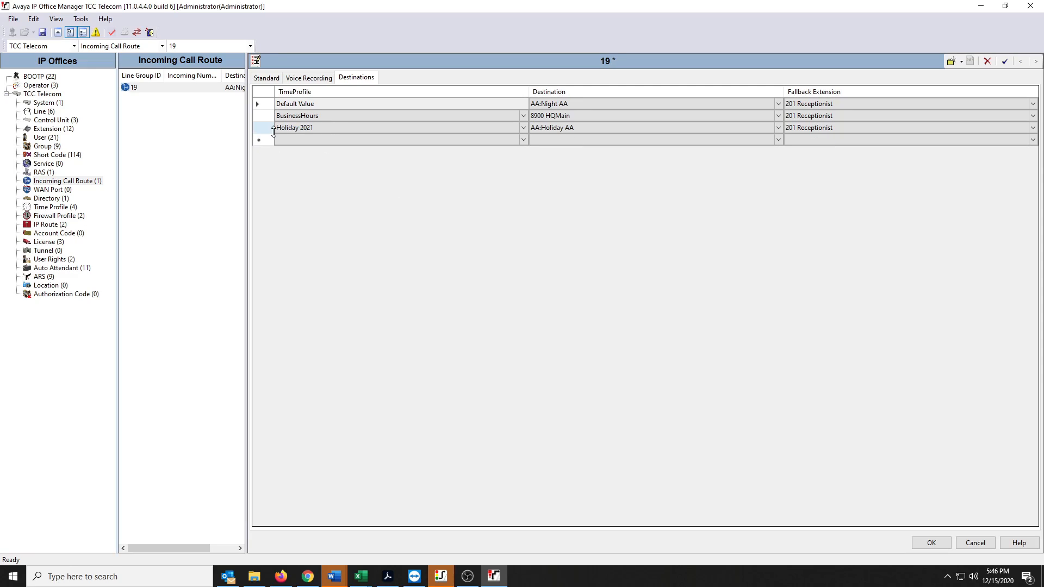
pyautogui.click(927, 542)
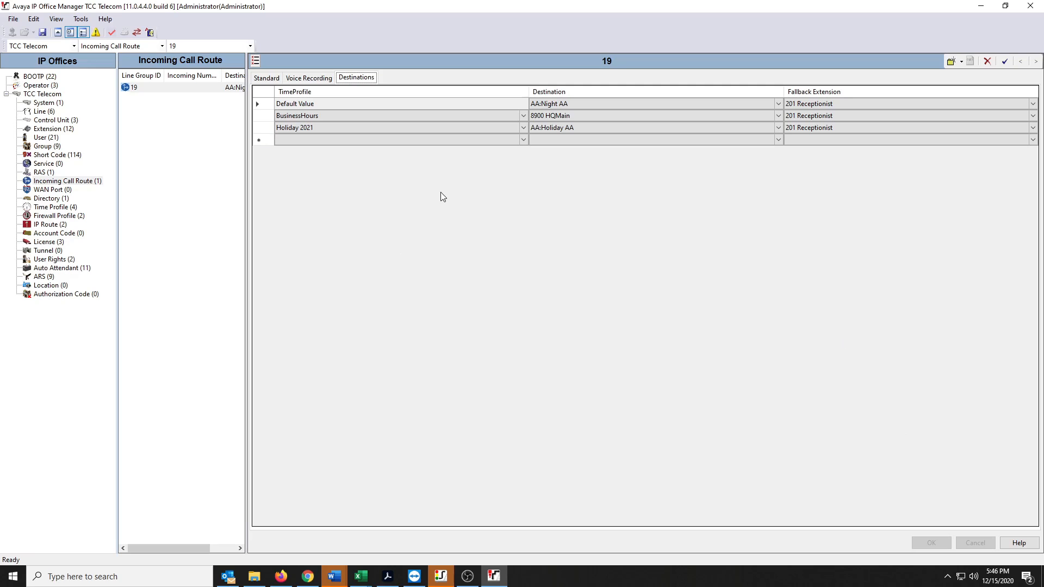
pyautogui.click(45, 34)
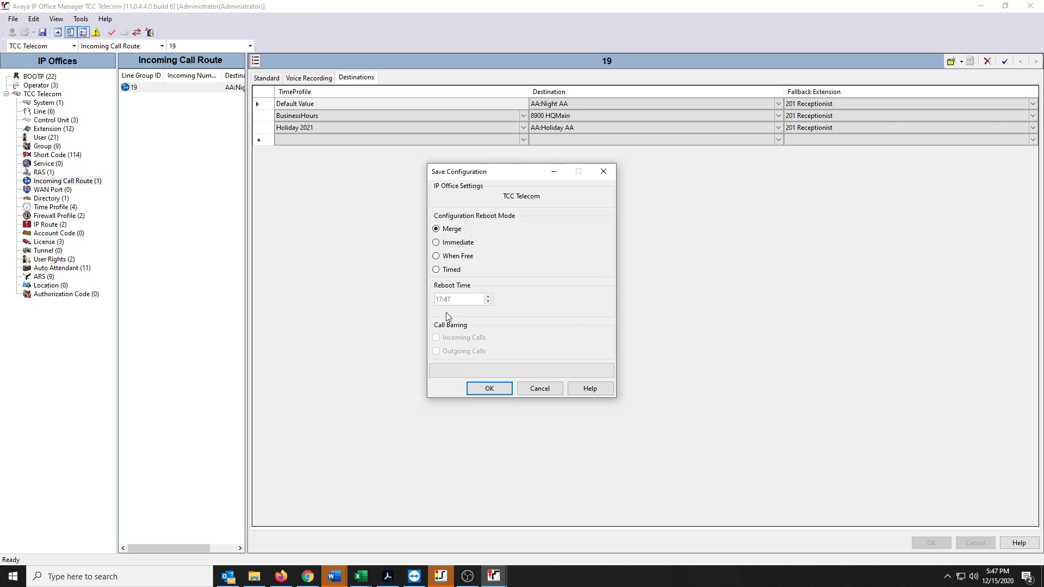
pyautogui.click(482, 388)
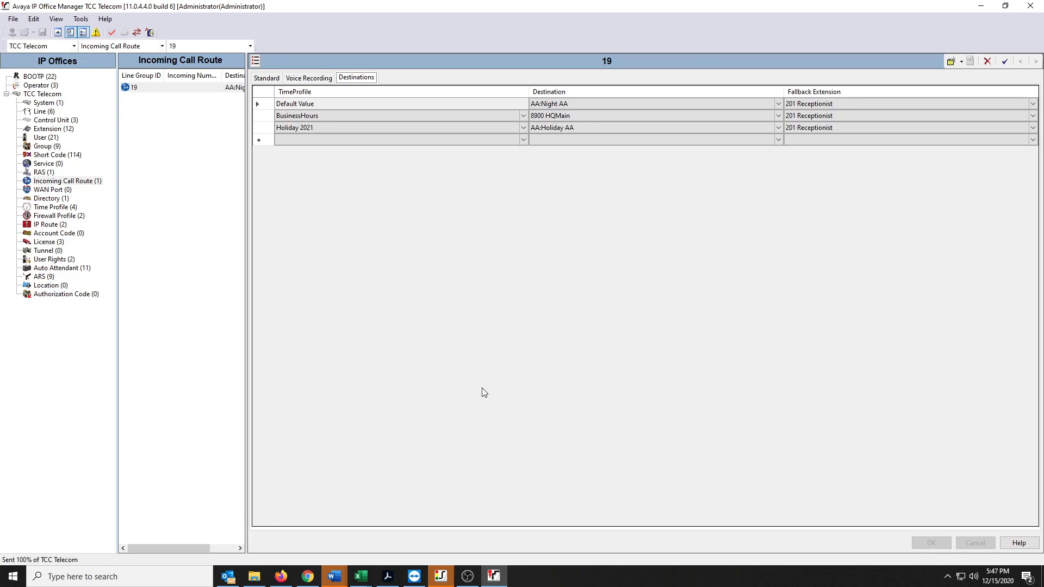
# - Create a new time profile named Twinning
pyautogui.click(39, 207)
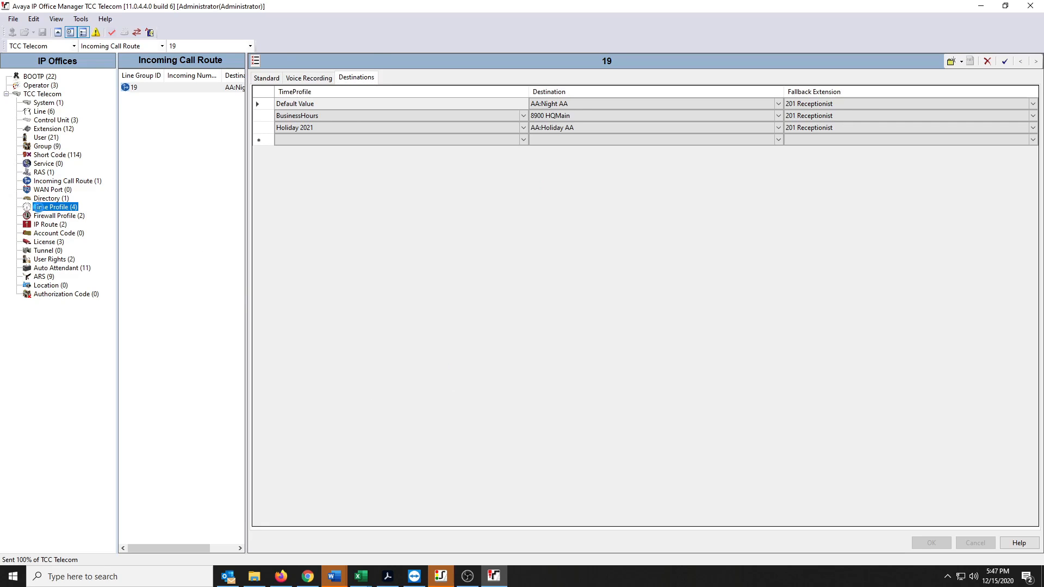
pyautogui.rightClick(186, 170)
pyautogui.click(209, 175)
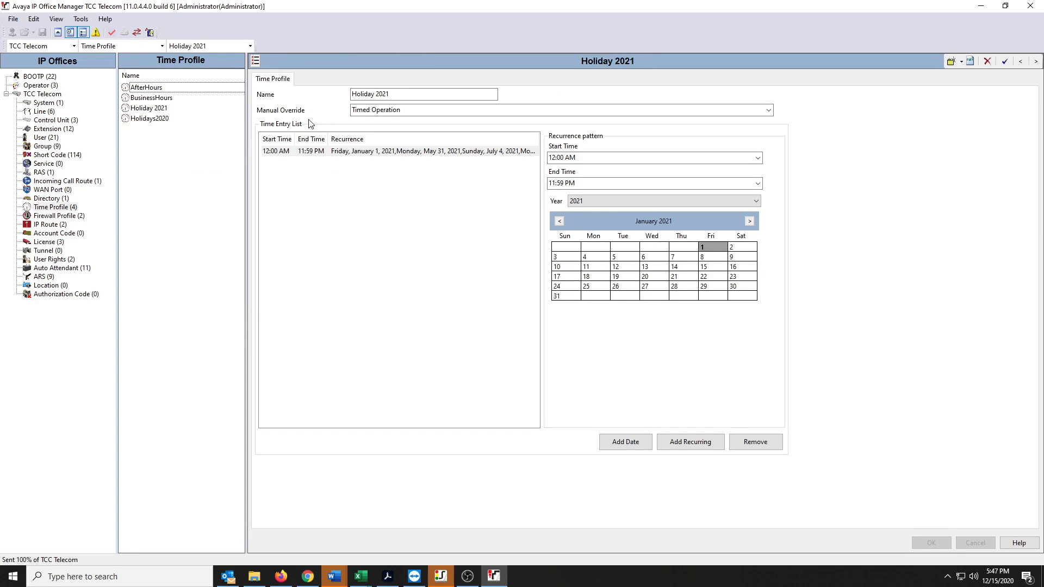
pyautogui.write('Twinning')
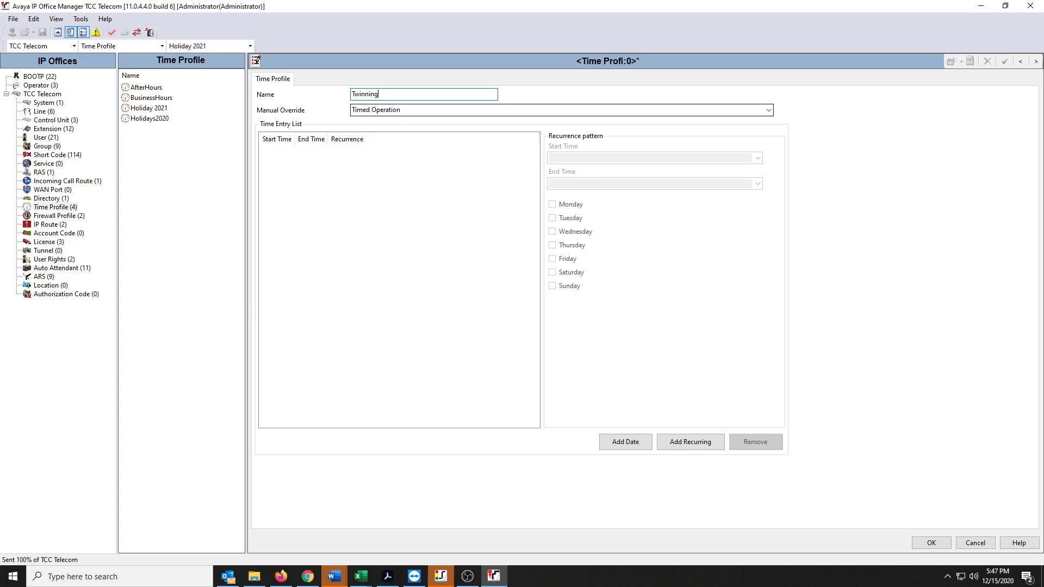
# - Add a Monday to Friday recurring entry from 12:00 AM to 11:59 PM to the Twinning profile and apply it
pyautogui.click(689, 441)
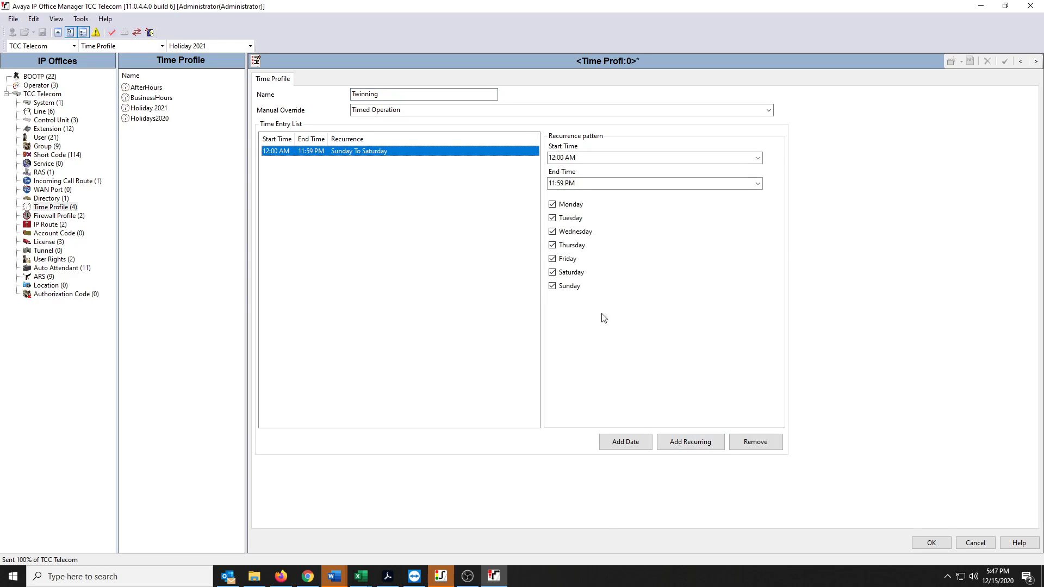
pyautogui.click(568, 271)
pyautogui.click(568, 285)
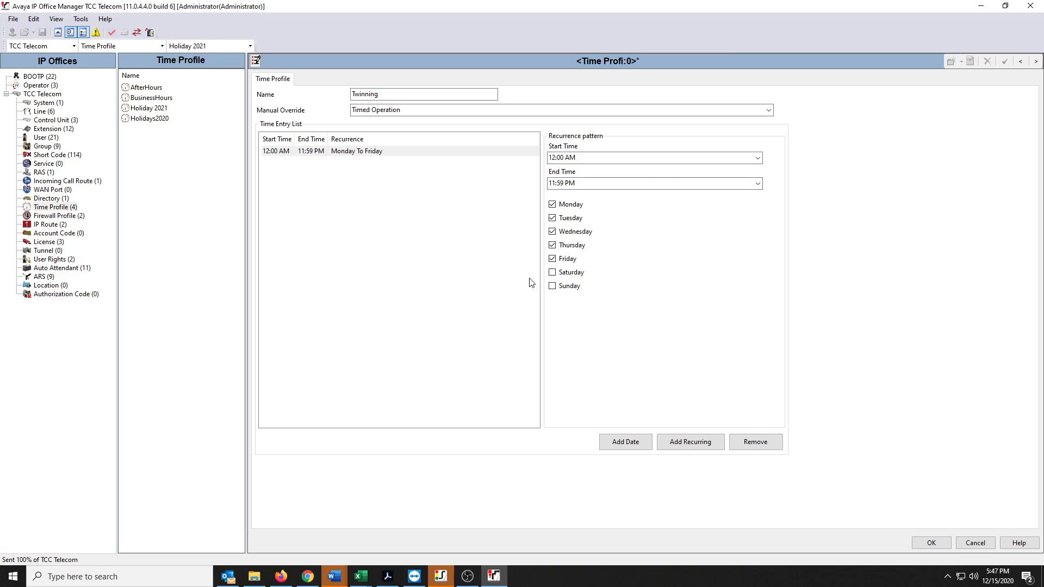
pyautogui.click(930, 543)
# - Try enabling mobility features with the Twinning time profile for the user at extension 205, then discard the changes
pyautogui.click(47, 137)
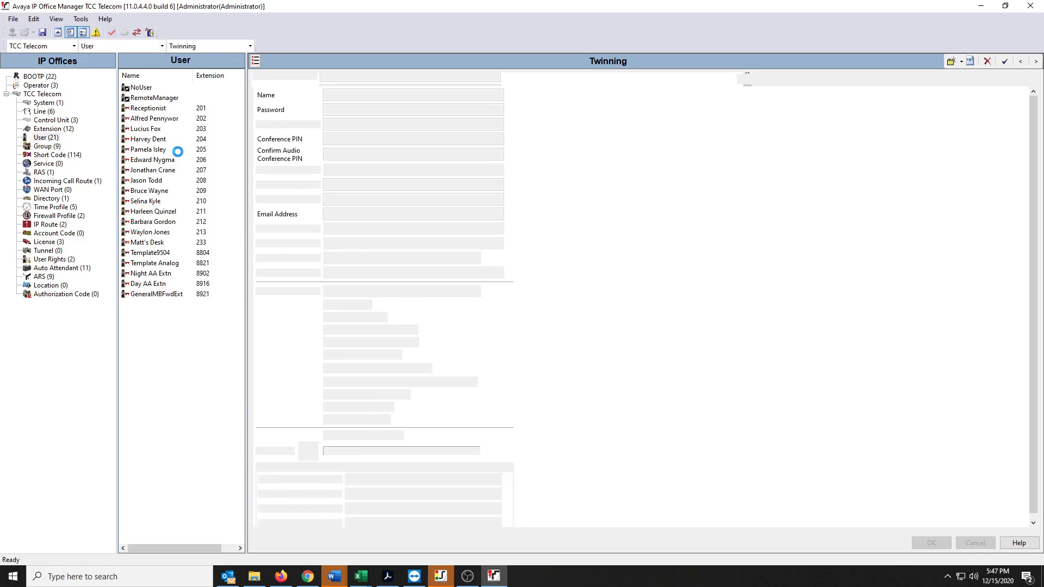
pyautogui.click(157, 149)
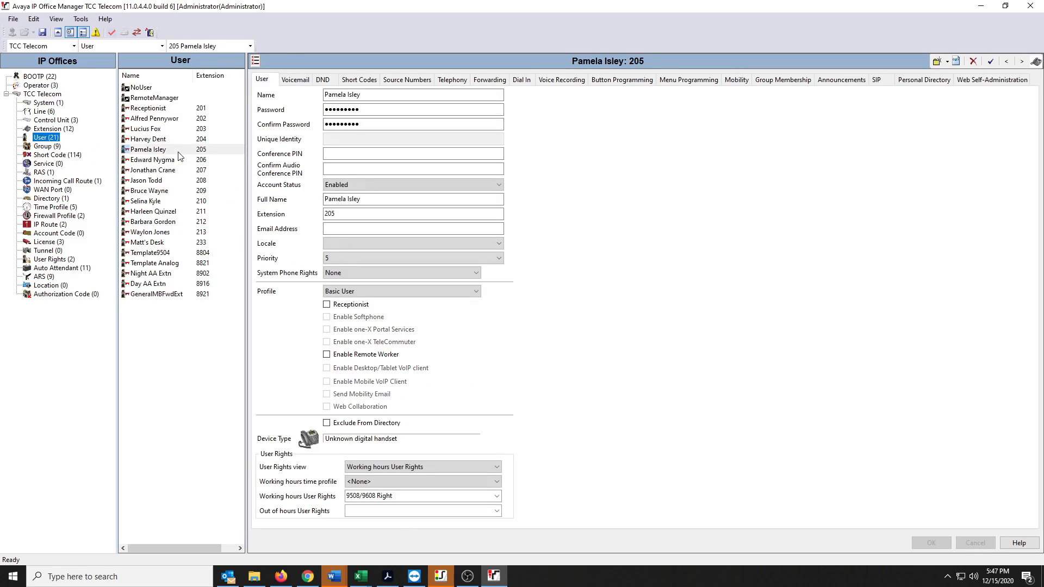
pyautogui.click(736, 80)
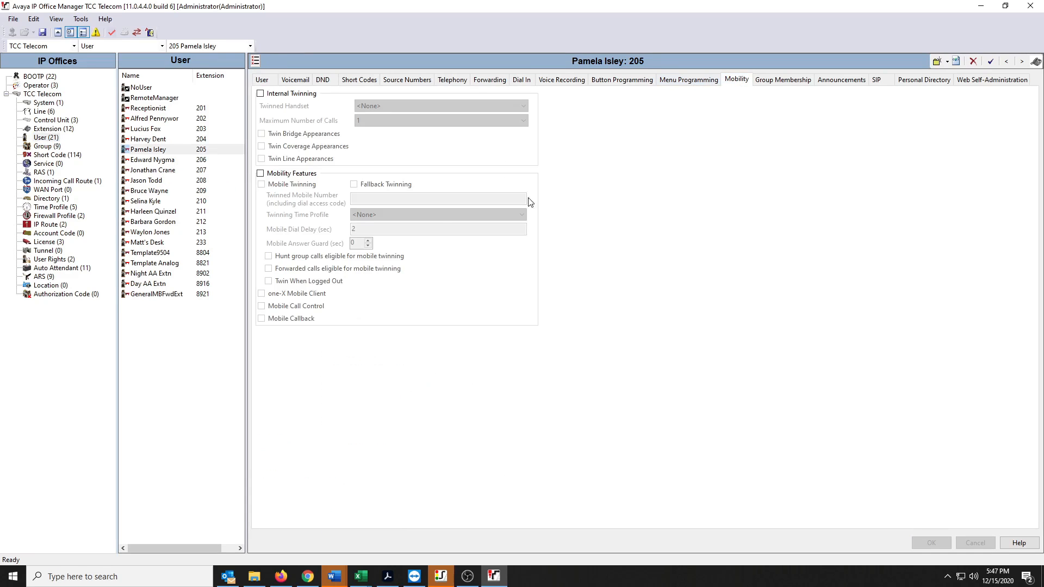
pyautogui.click(296, 174)
pyautogui.click(383, 215)
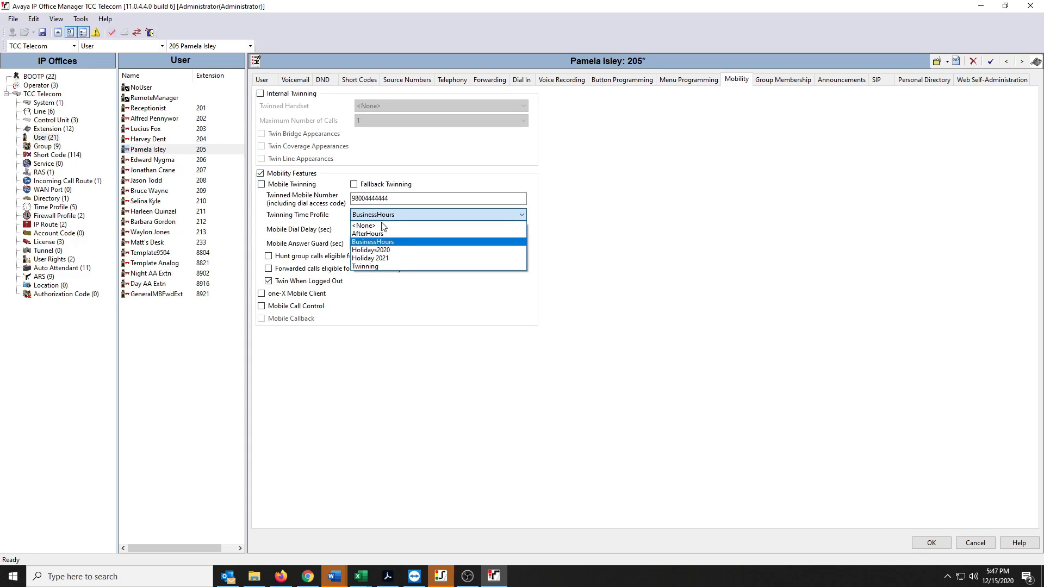
pyautogui.click(393, 266)
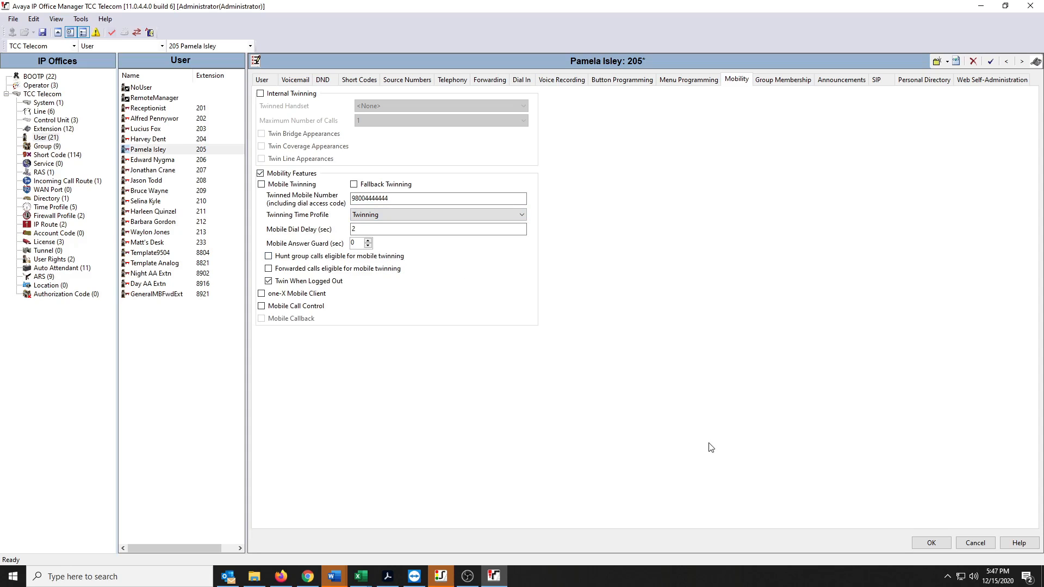
pyautogui.click(973, 544)
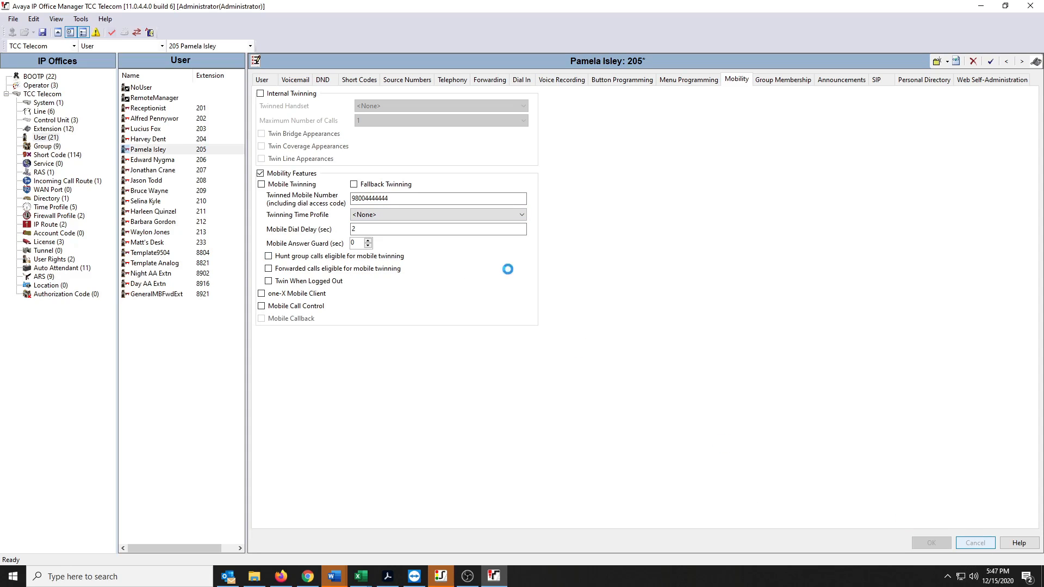